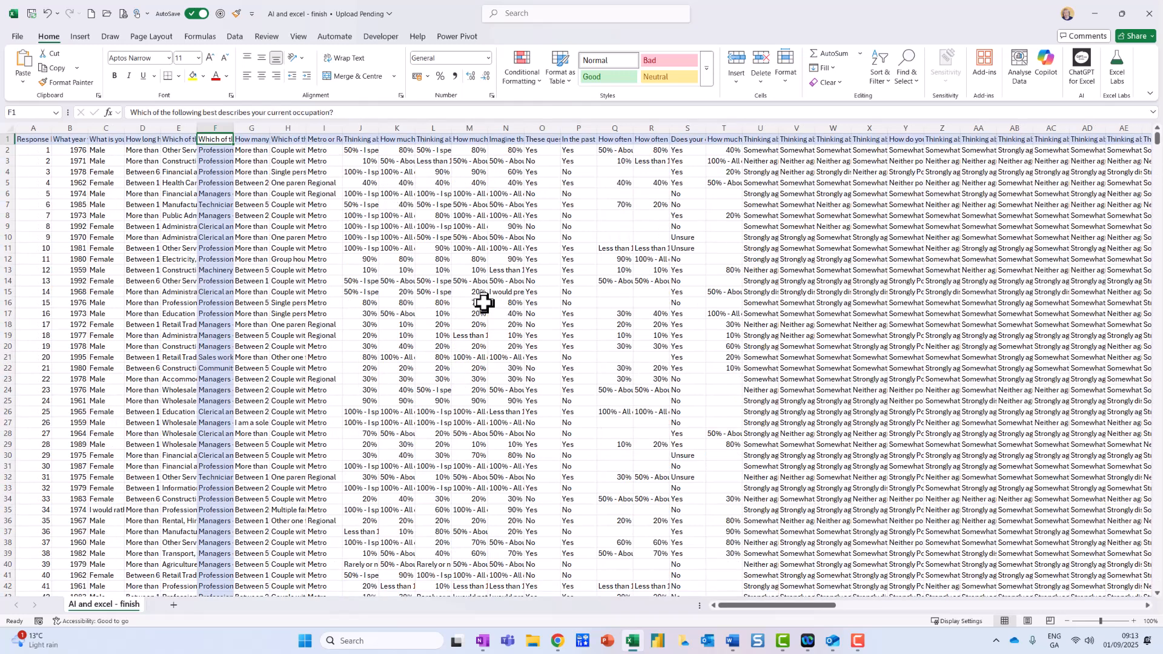
left_click(220, 205)
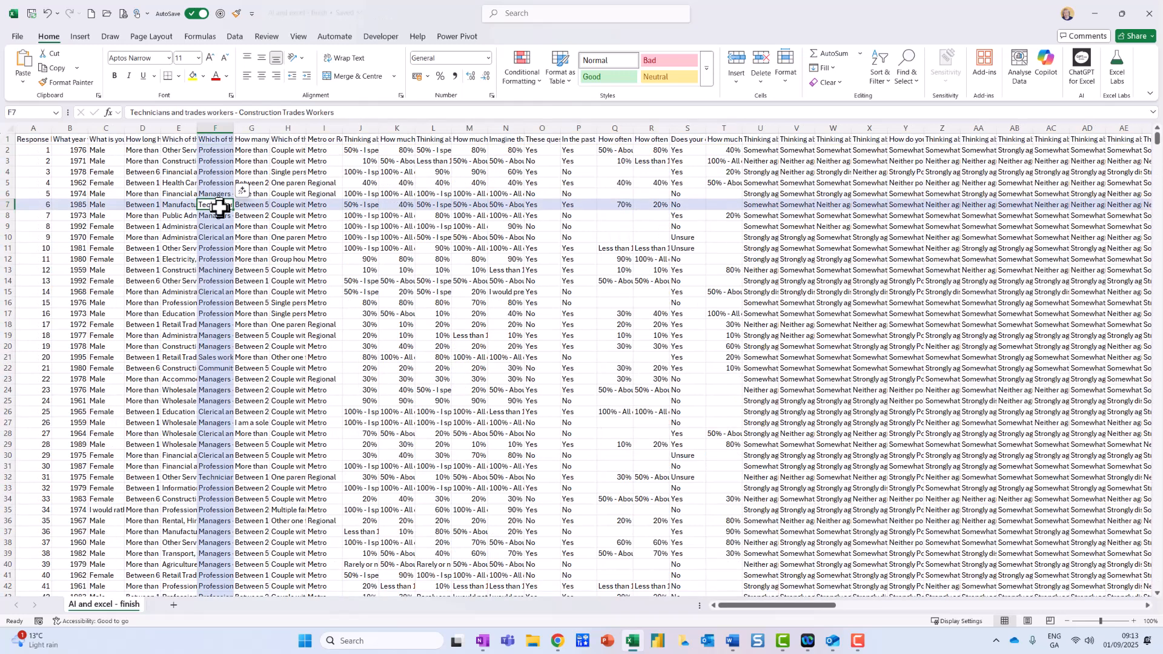
left_click_drag(219, 208, 220, 77)
mouse_move(227, 25)
left_mouse_down()
mouse_move(186, 2)
mouse_move(229, 28)
left_mouse_up()
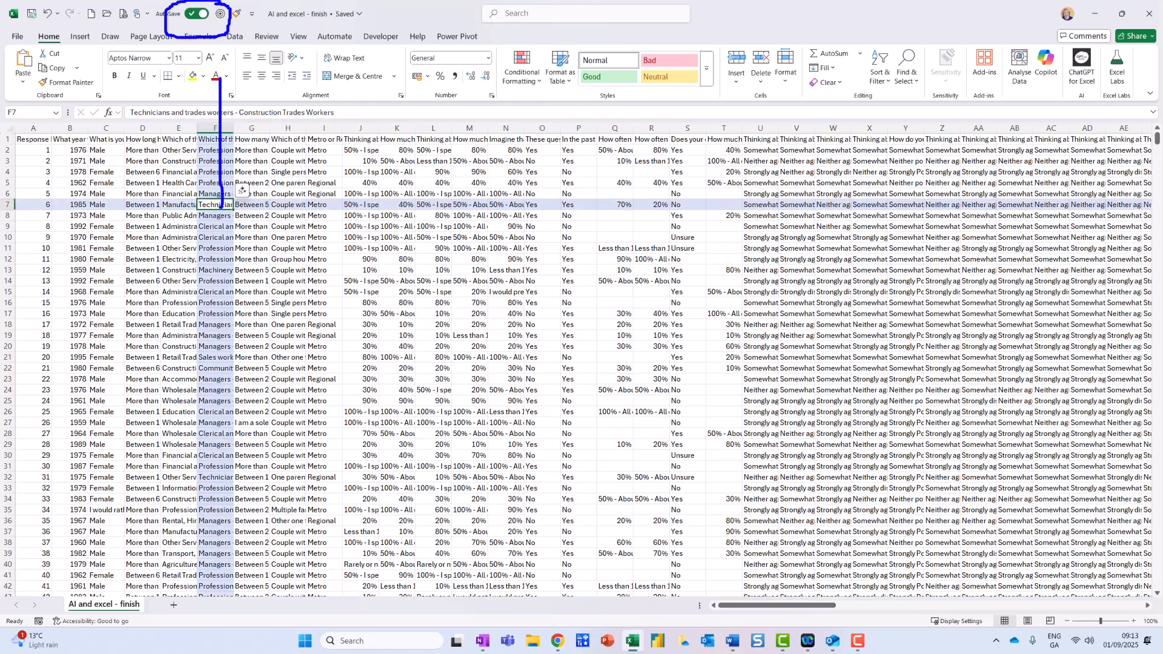
key("Escape")
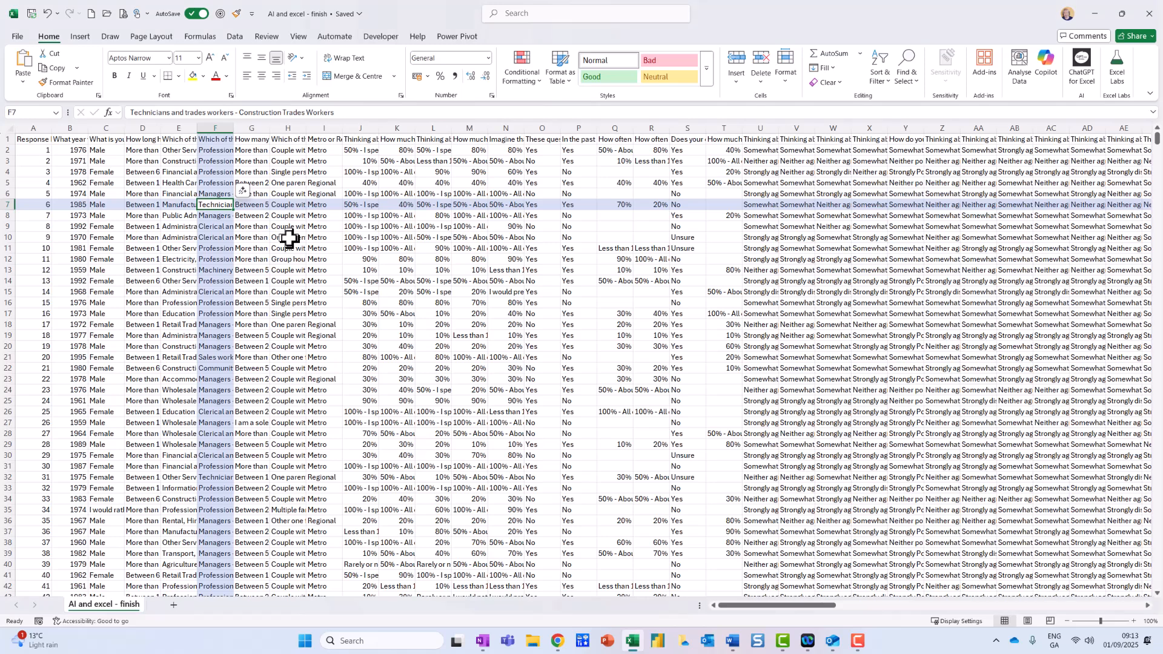
Convert the whole survey data range into a table with headers, accepting truncation of header values longer than 255 characters
left_click(288, 244)
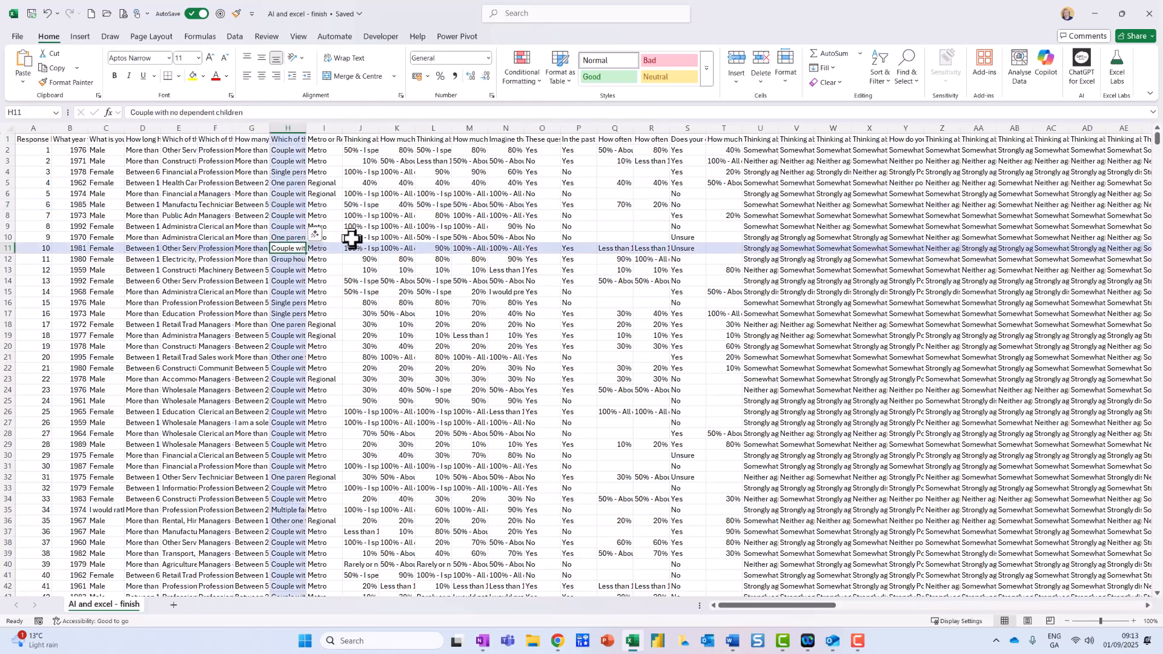
left_click(370, 215)
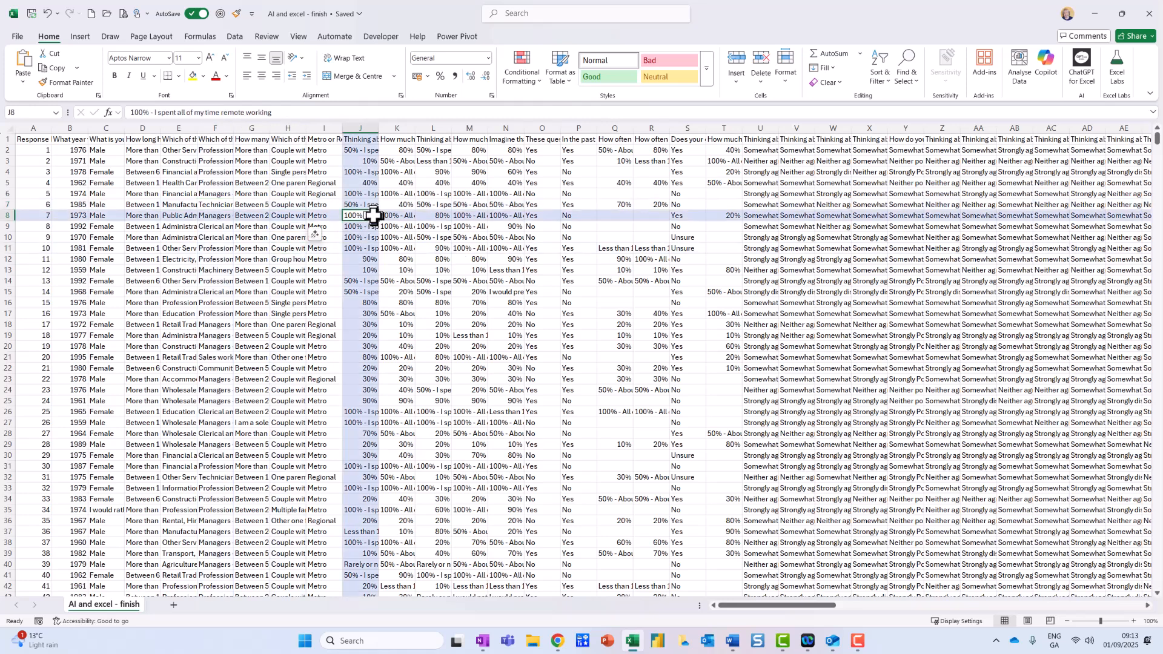
left_click(88, 35)
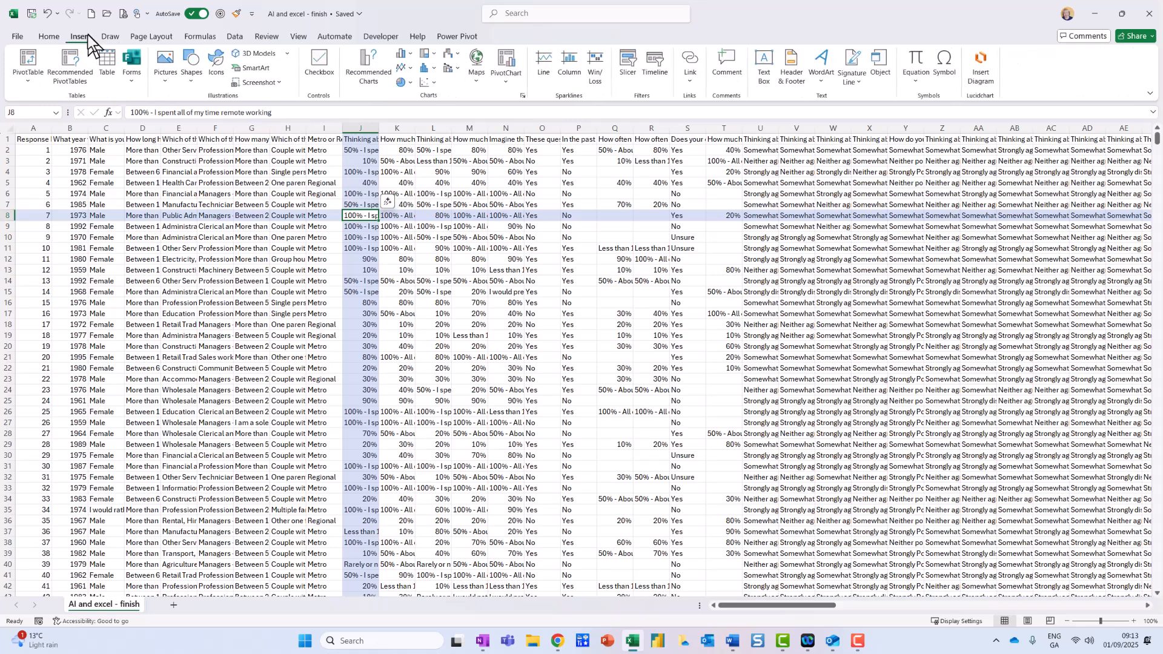
left_click(108, 63)
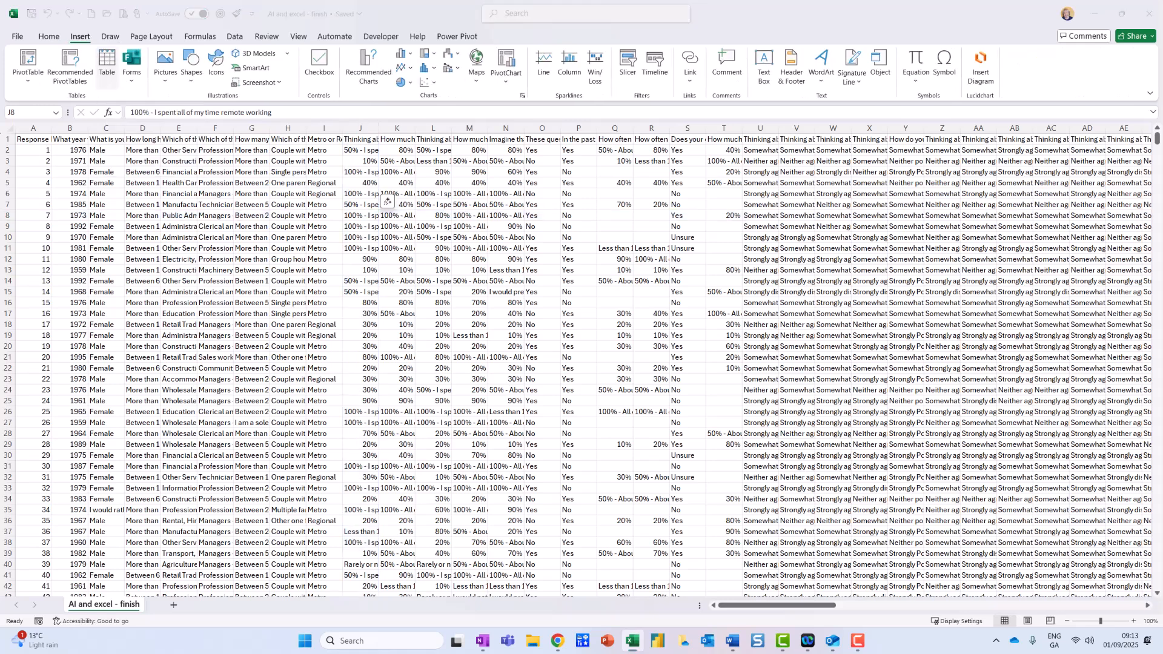
mouse_move(114, 42)
left_mouse_down()
mouse_move(82, 71)
mouse_move(125, 77)
mouse_move(109, 46)
left_mouse_up()
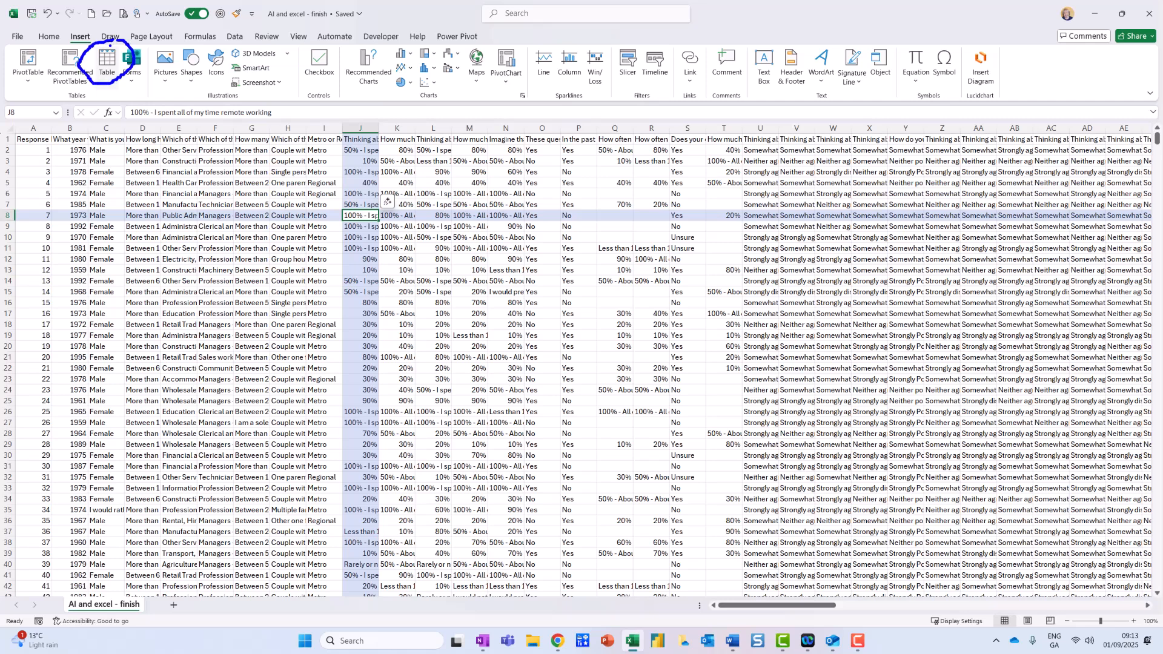
left_click(107, 64)
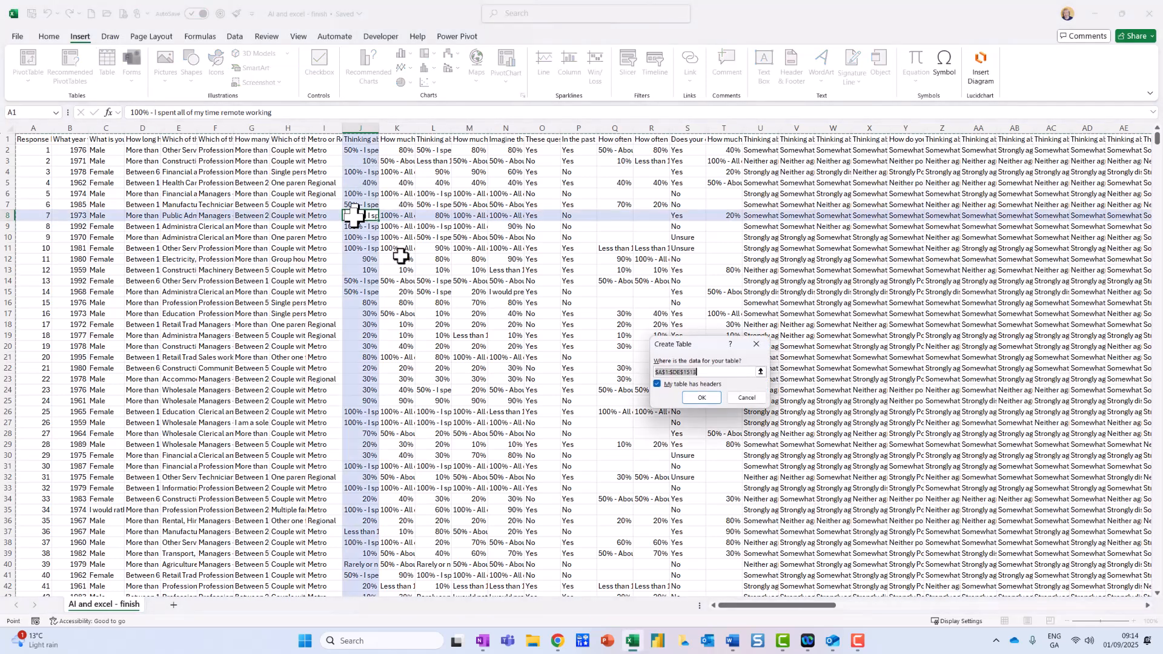
left_click(710, 398)
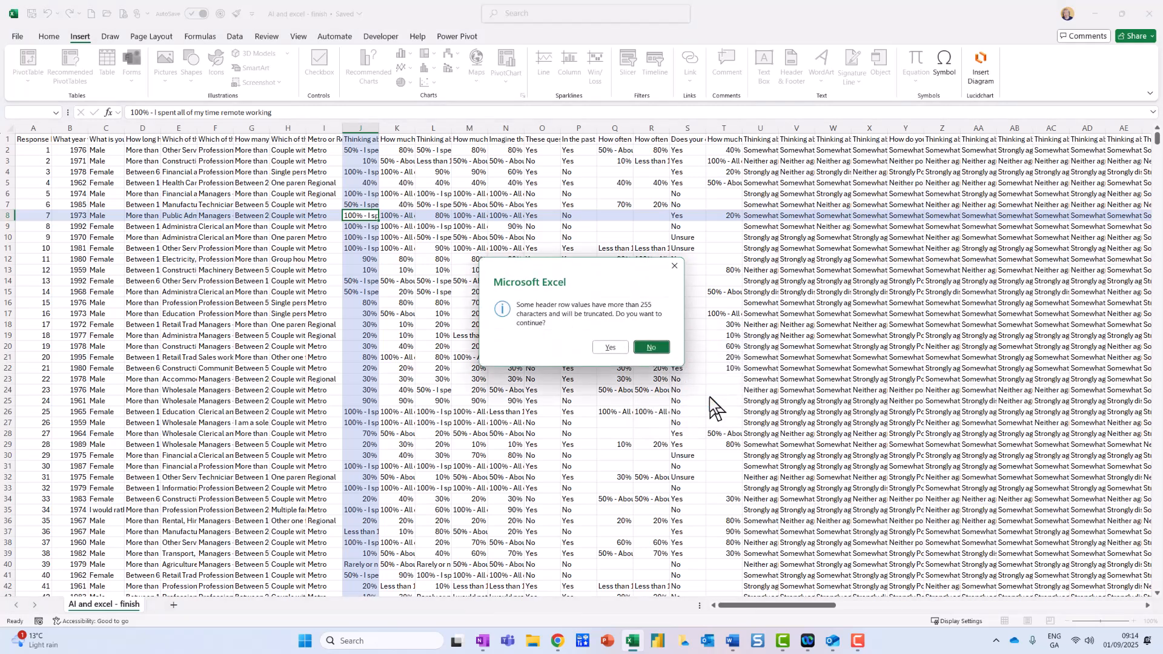
left_click(608, 347)
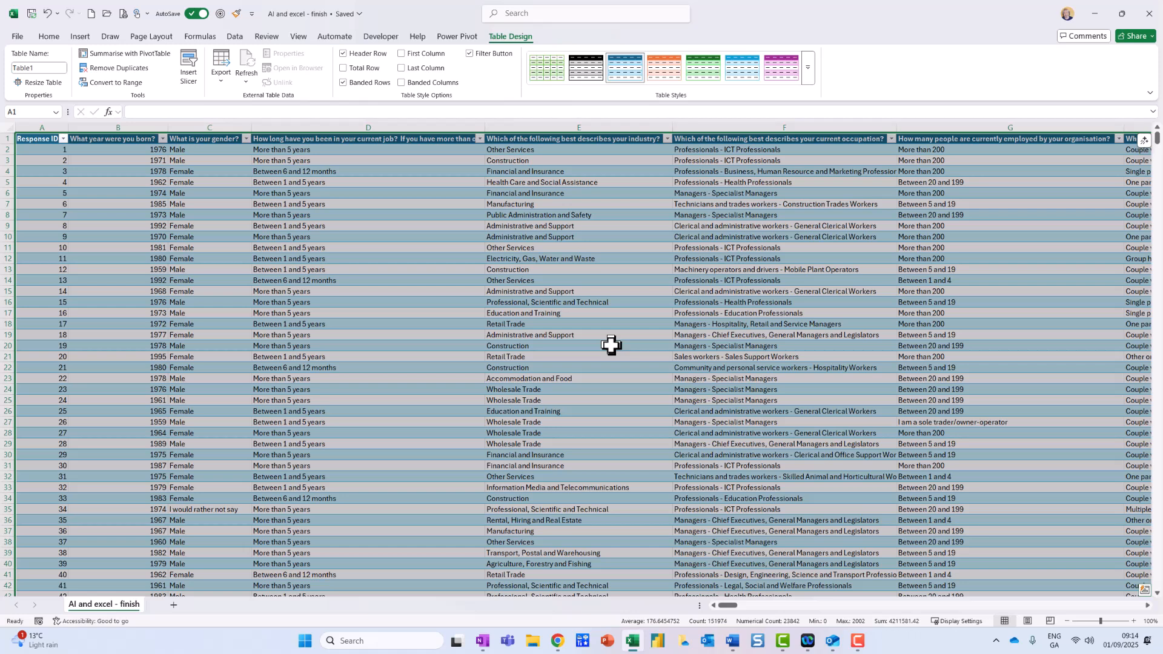
left_click(602, 336)
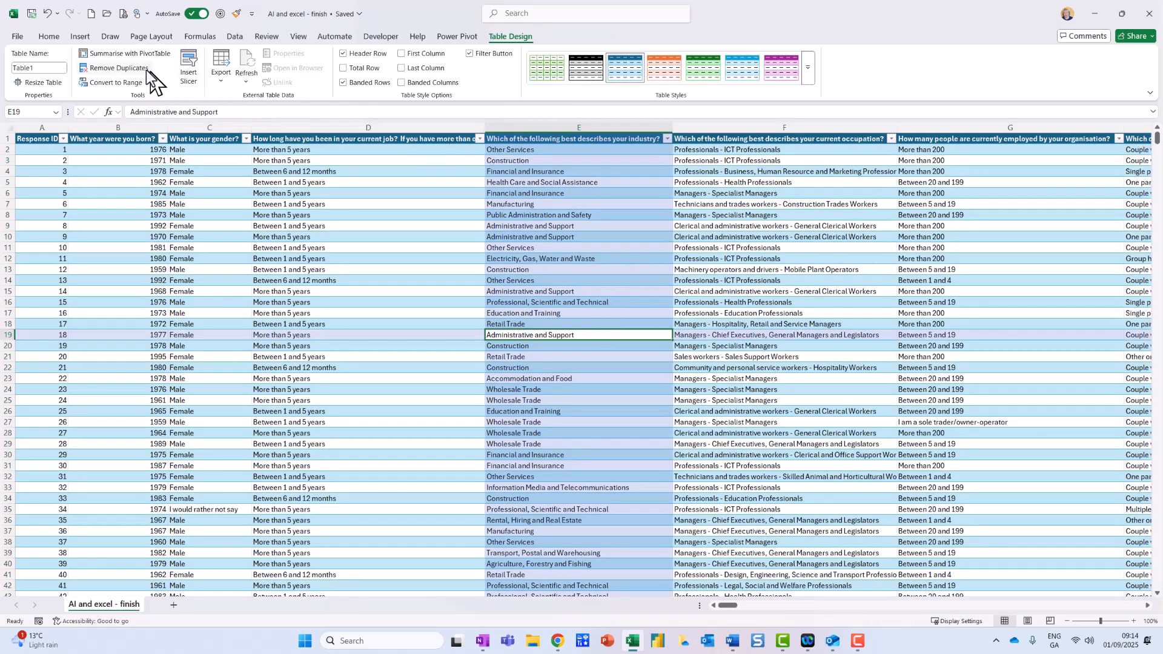
Open the Copilot chat alongside the survey table
left_click(47, 38)
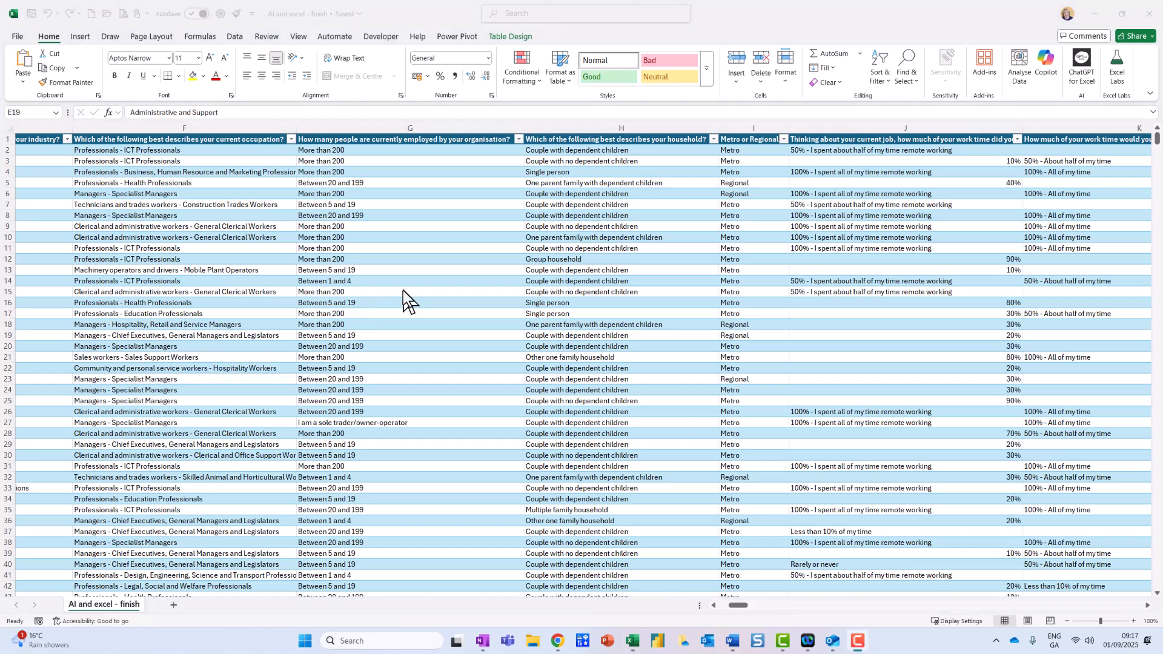
left_click(478, 305)
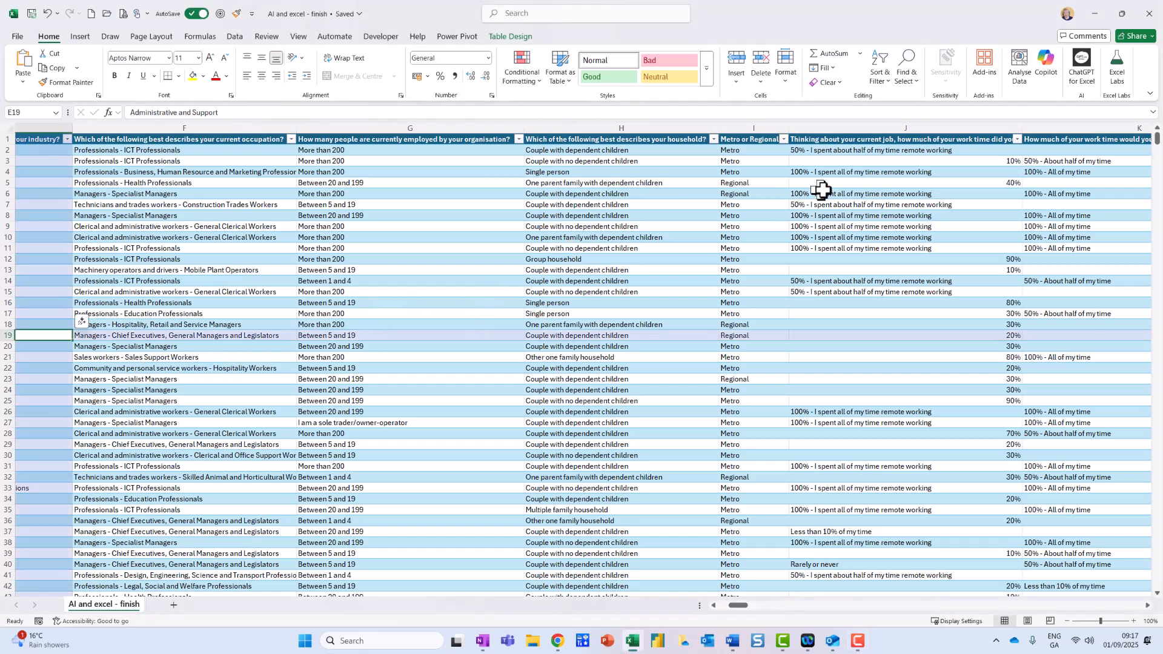
mouse_move(73, 27)
left_mouse_down()
mouse_move(22, 26)
mouse_move(61, 63)
mouse_move(75, 41)
left_mouse_up()
mouse_move(1060, 45)
left_mouse_down()
mouse_move(1039, 111)
mouse_move(1063, 48)
left_mouse_up()
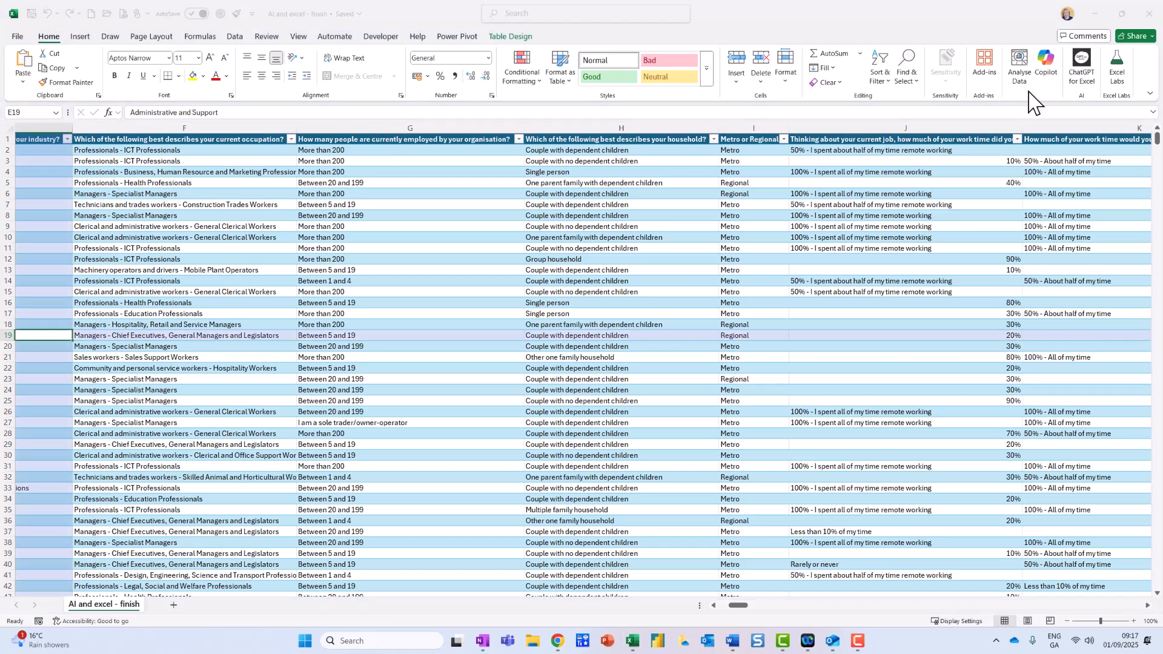
left_click(1046, 65)
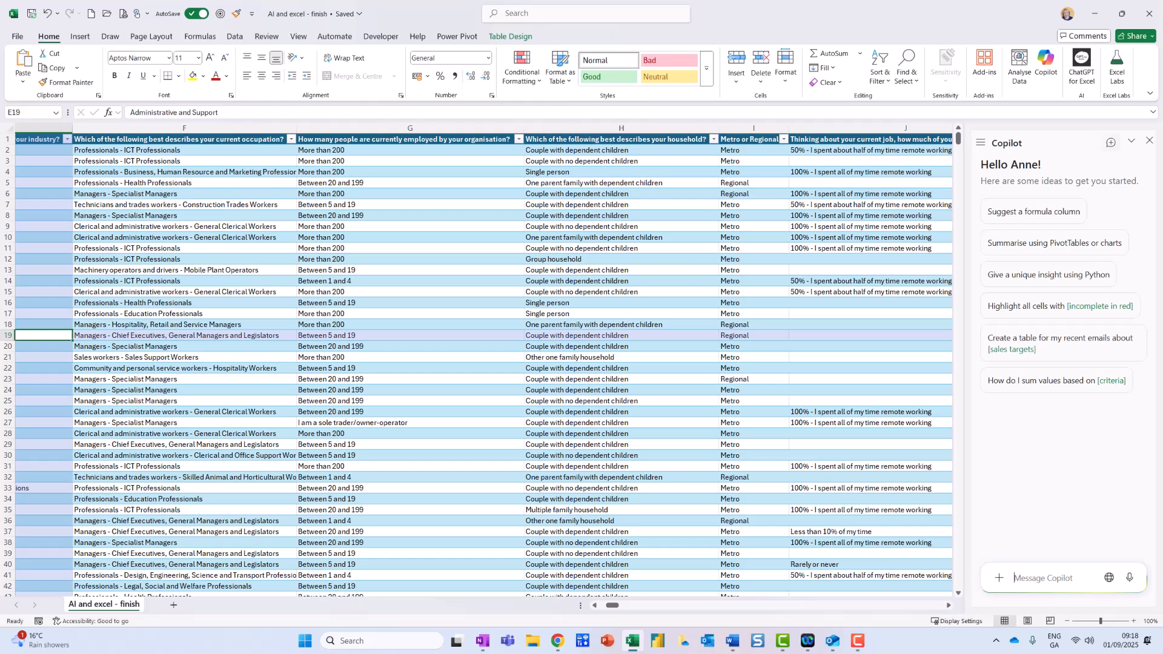
Paste and send Copilot the copied prompt requesting charts on a separate sheet, demographic breakdowns, remote work findings, management insights and a PowerPoint-ready summary
key("alt+Tab")
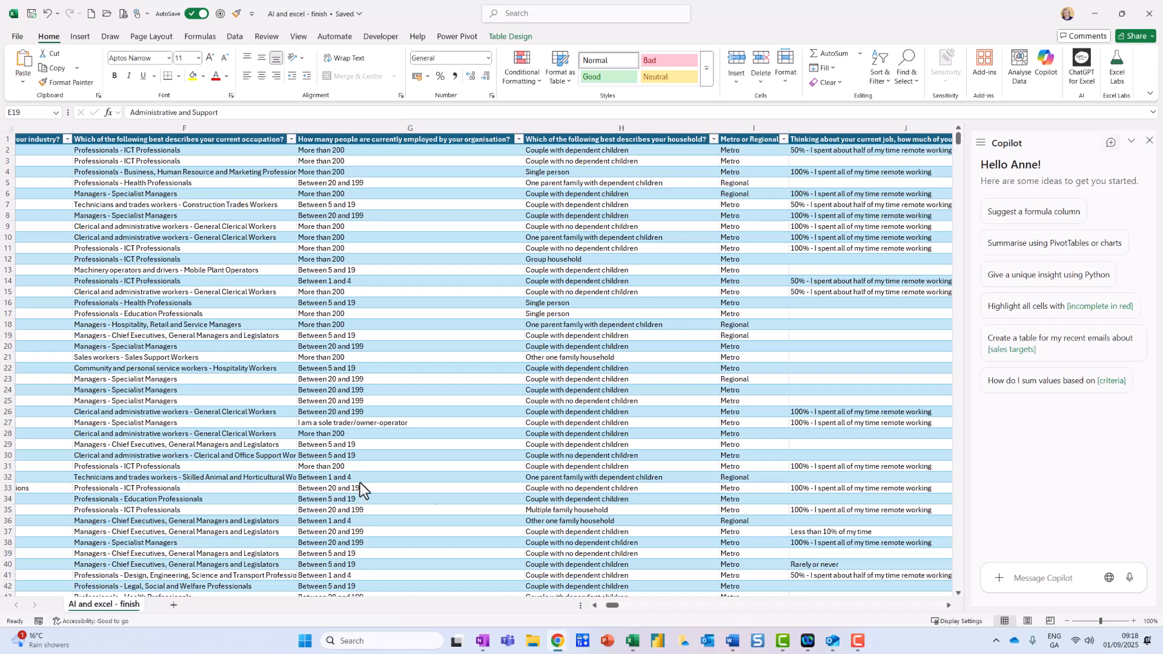
left_click(1054, 577)
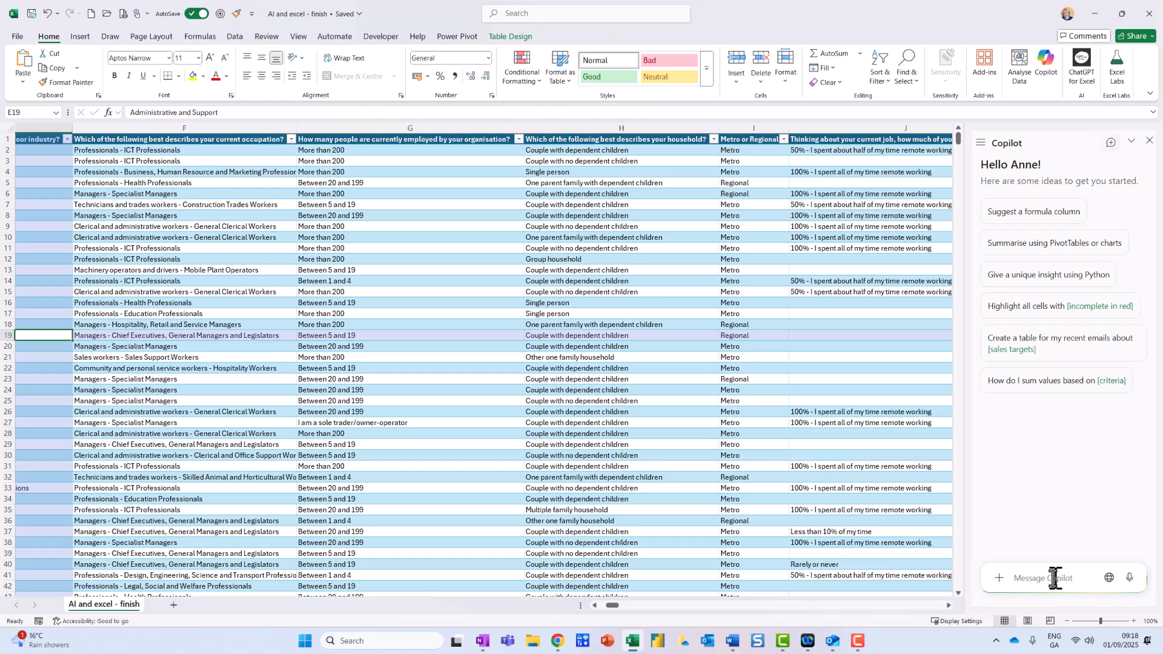
mouse_move(778, 379)
left_mouse_down()
mouse_move(1004, 529)
mouse_move(1078, 519)
left_mouse_up()
mouse_move(942, 527)
left_mouse_down()
mouse_move(1119, 548)
mouse_move(1078, 516)
left_mouse_up()
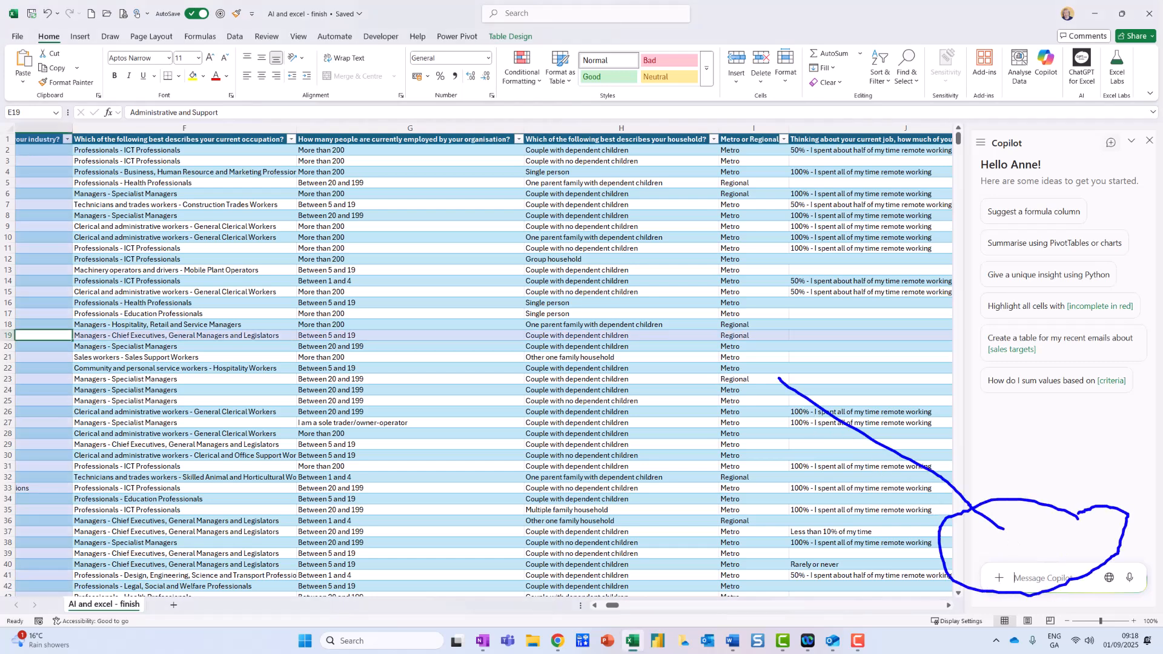
key("Escape")
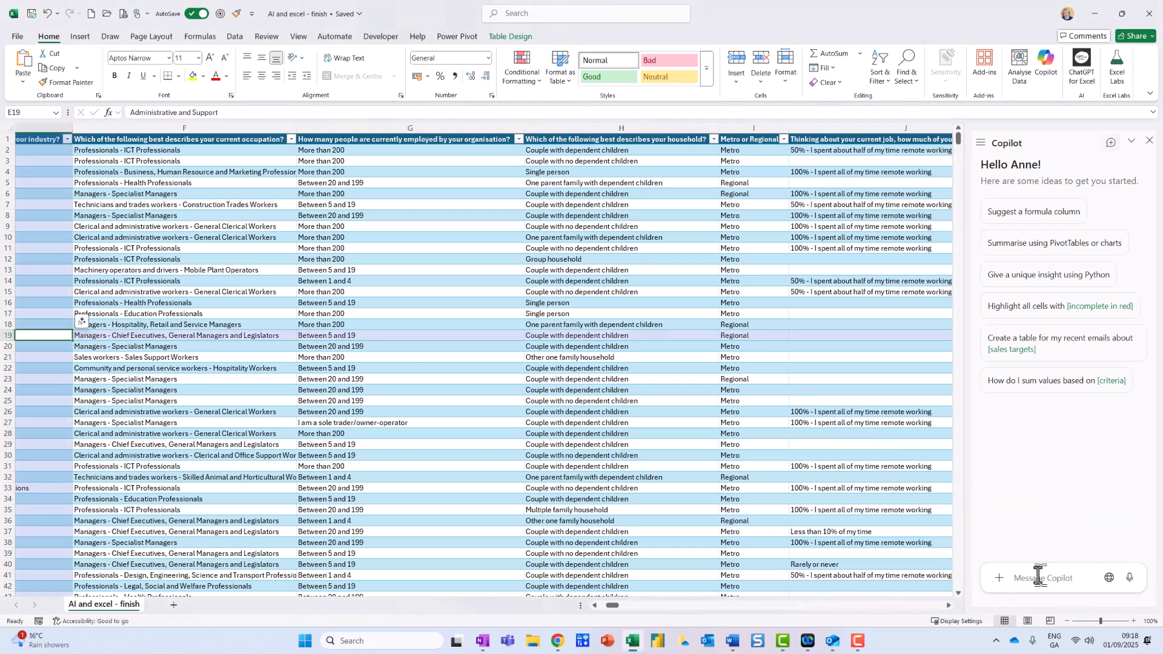
left_click(1039, 575)
key("ctrl+v")
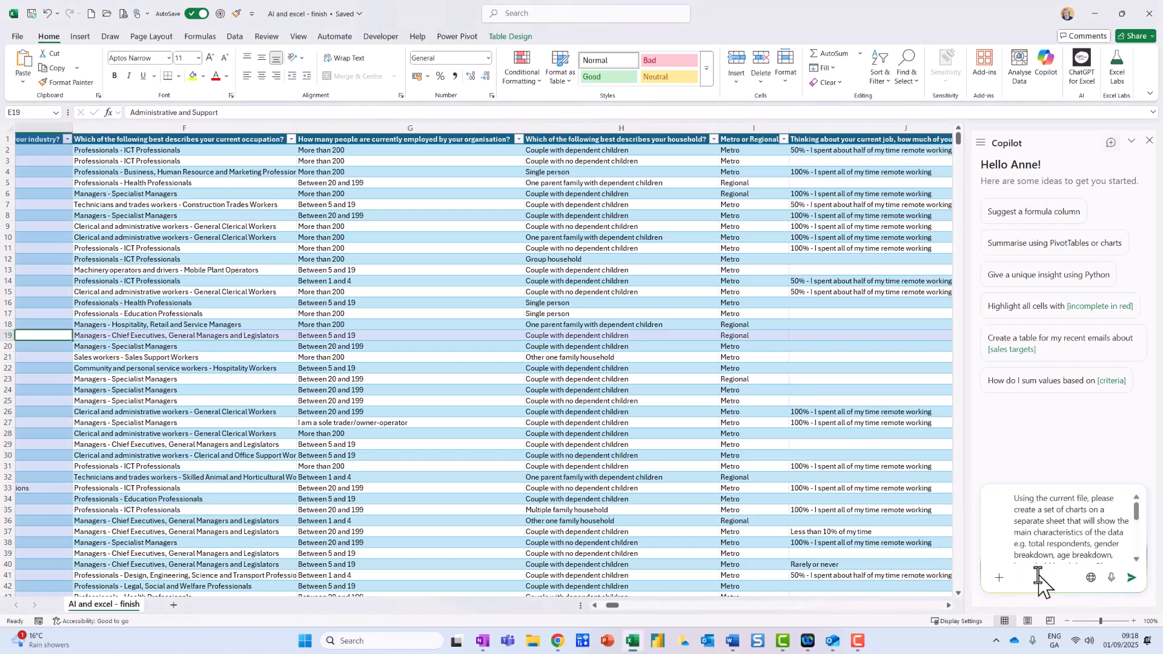
left_click(1124, 577)
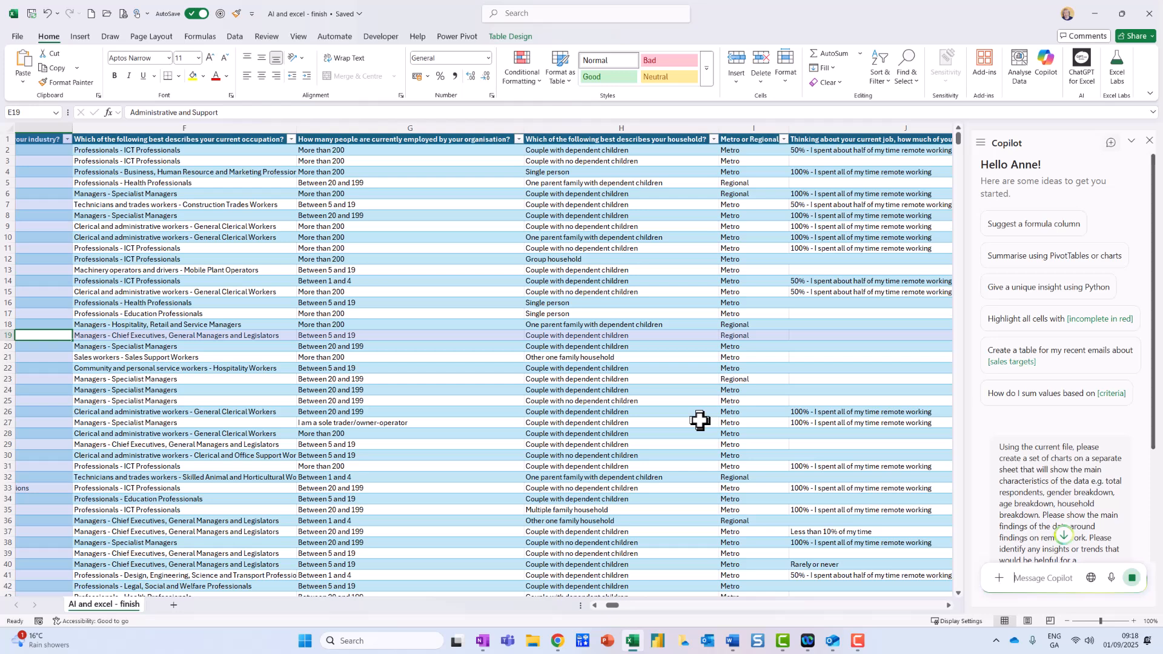
Review Copilot's reply down to the pie chart, expanding and collapsing the Python code of the first analysis
scroll(1096, 469, "down", 2)
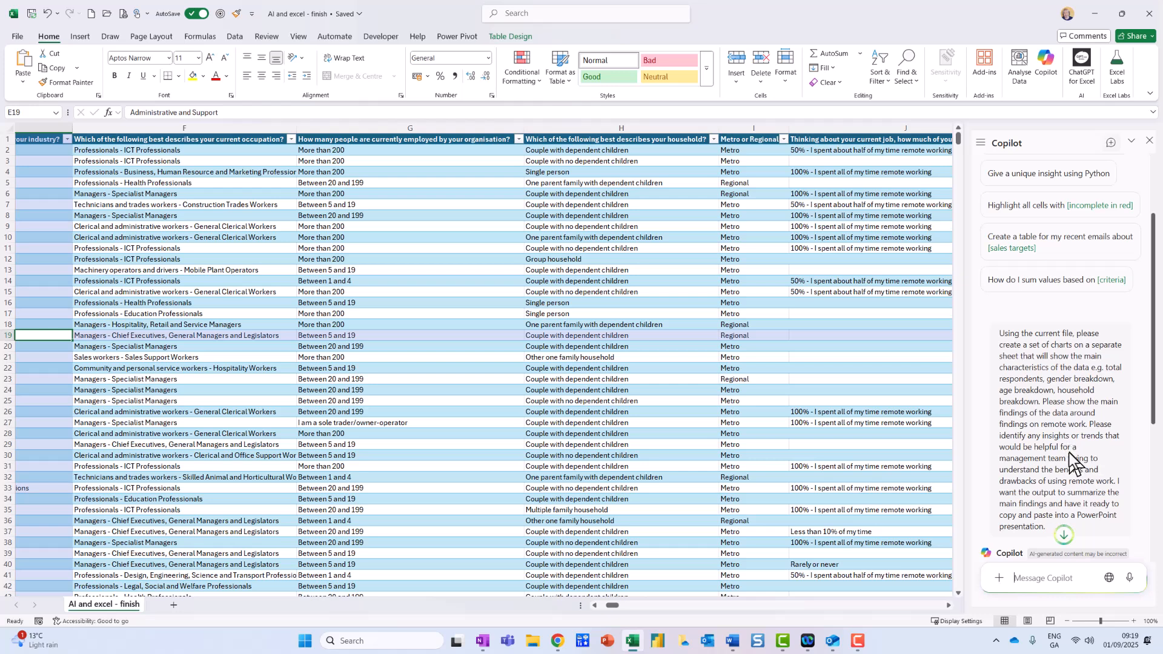
scroll(1070, 452, "down", 2)
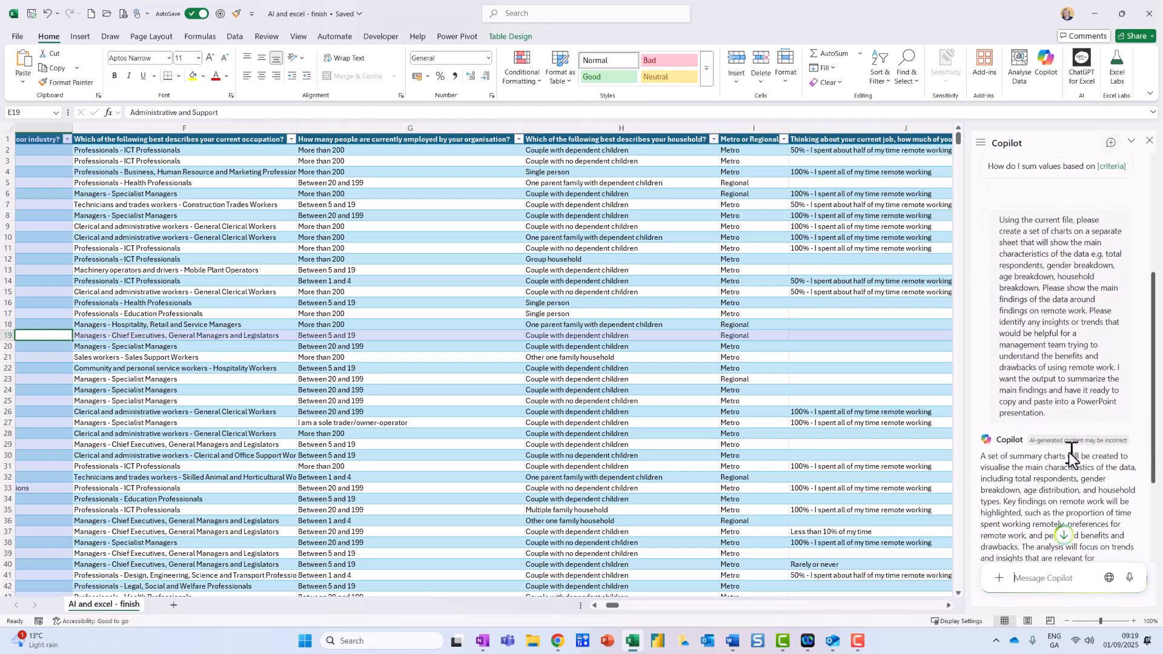
scroll(1069, 453, "down", 2)
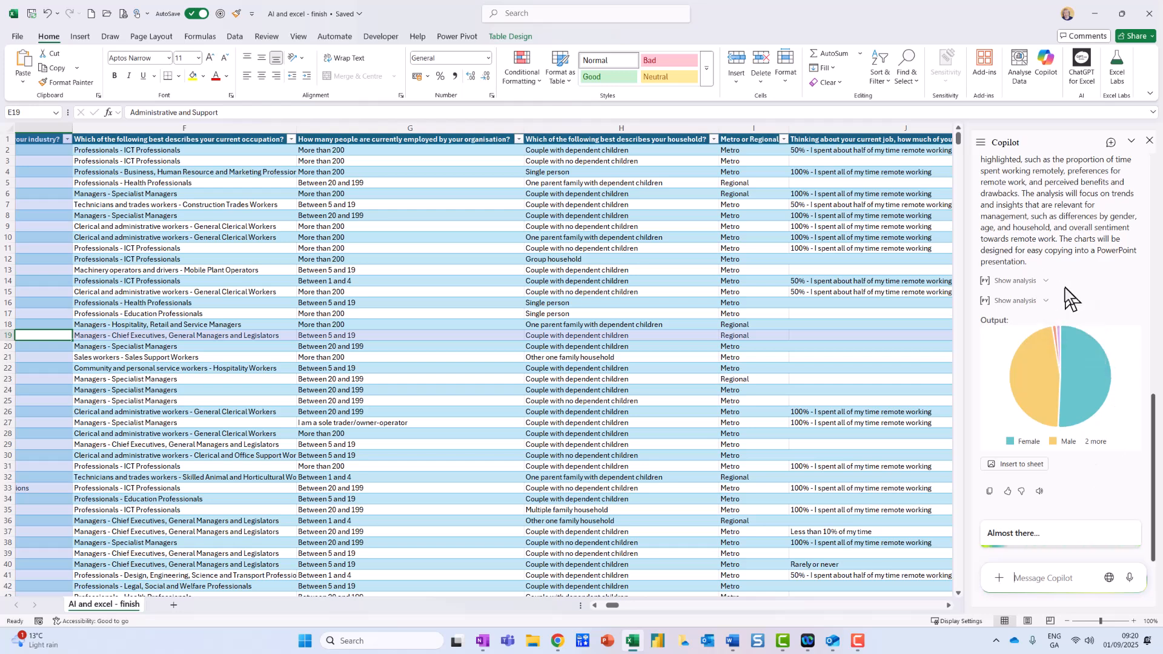
mouse_move(1058, 282)
left_mouse_down()
mouse_move(993, 257)
mouse_move(956, 297)
mouse_move(1064, 282)
left_mouse_up()
key("Escape")
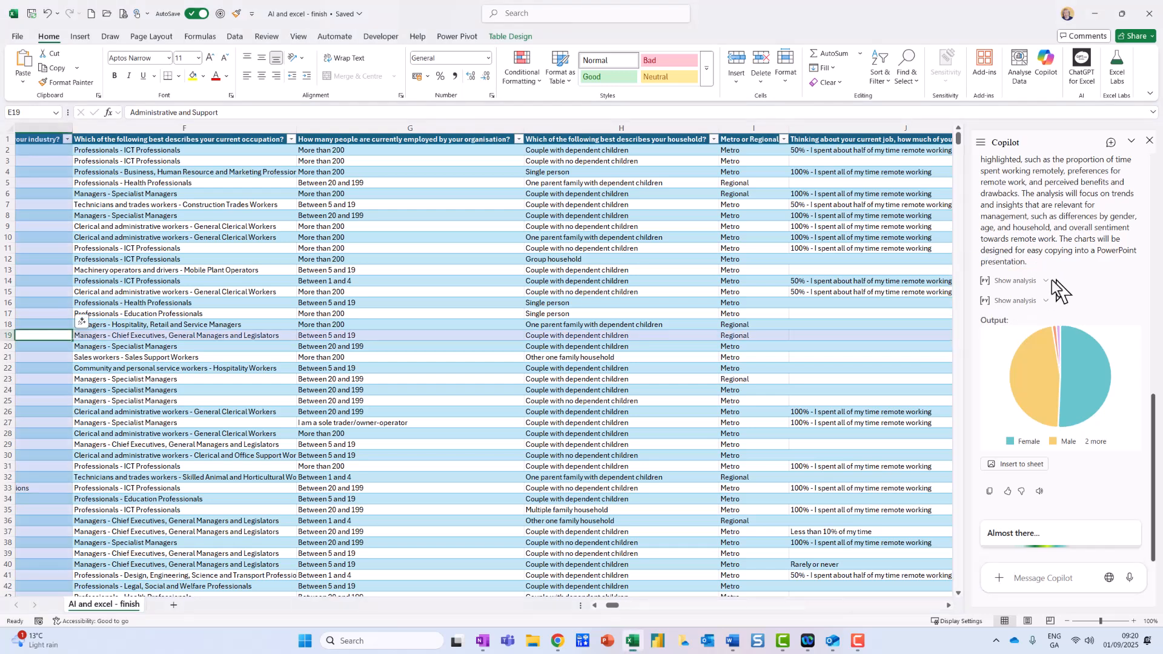
left_click(1043, 284)
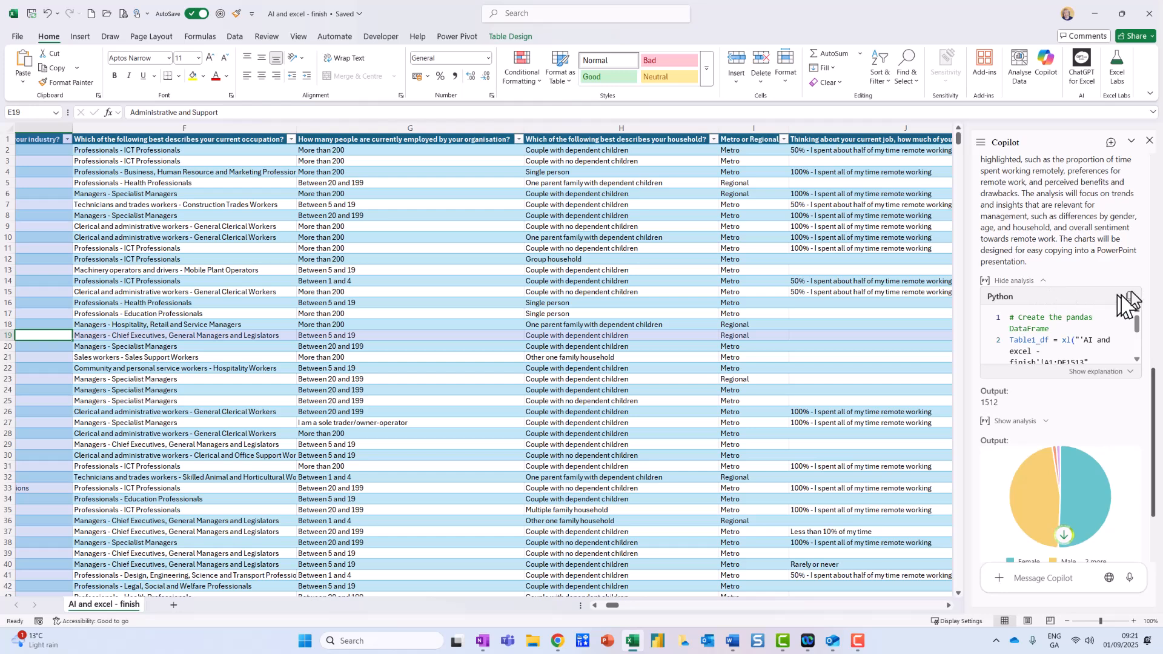
left_click(1047, 280)
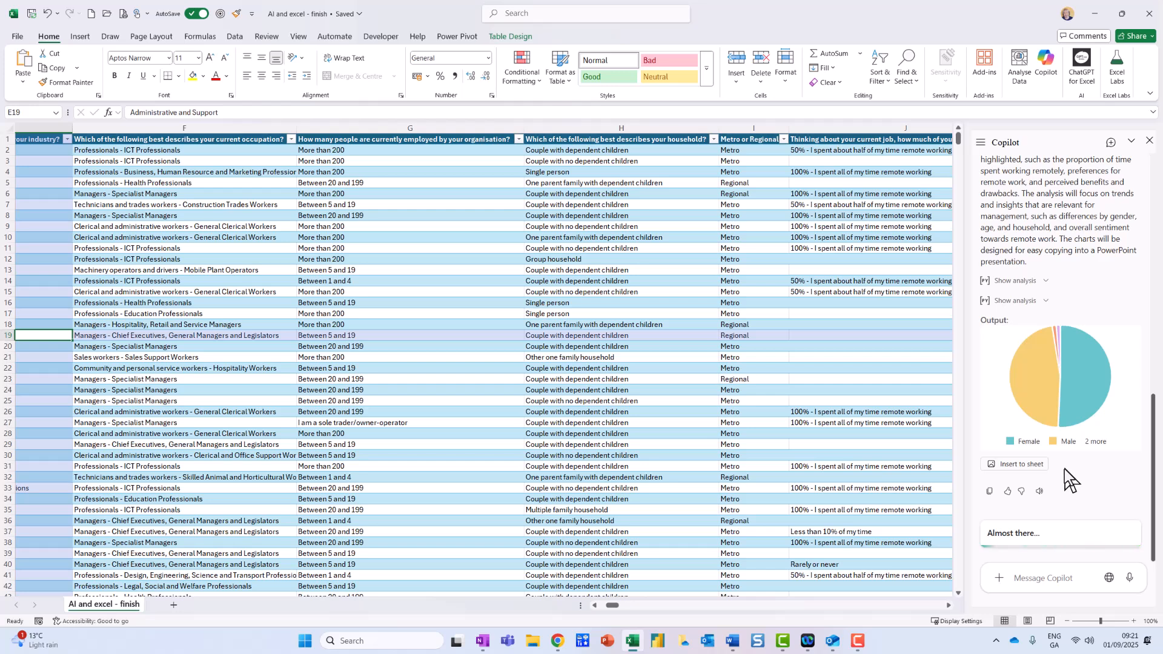
Insert Copilot's gender pie chart into the sheet and move it fully into view over the occupation and organisation size columns
left_click(1028, 465)
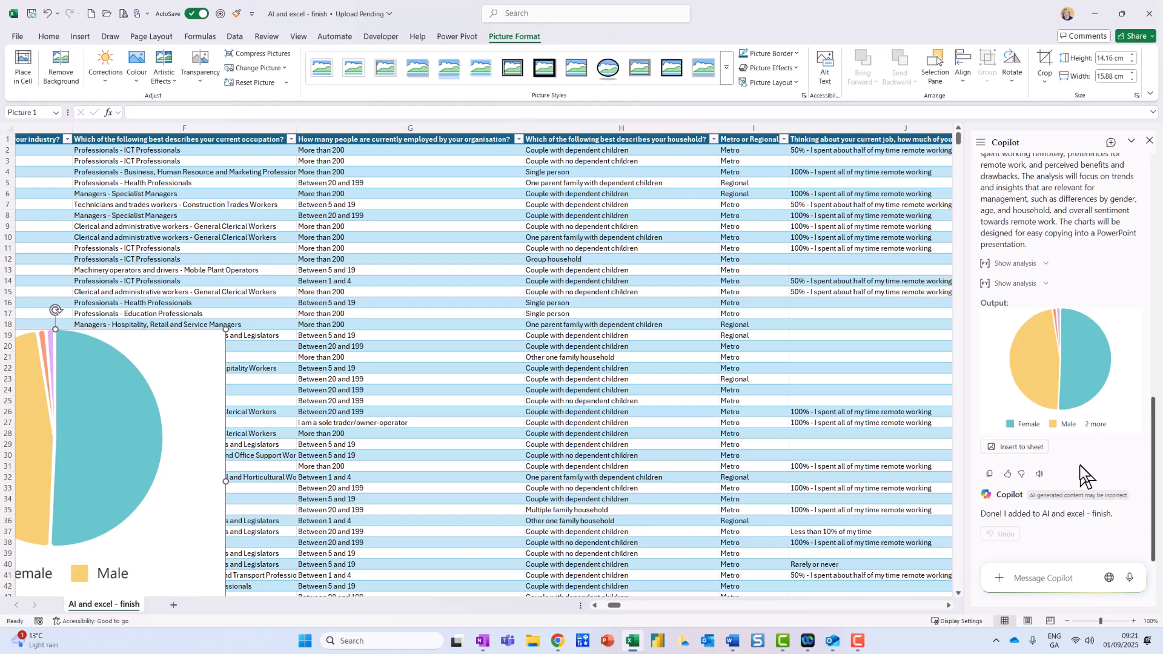
left_click_drag(169, 363, 436, 261)
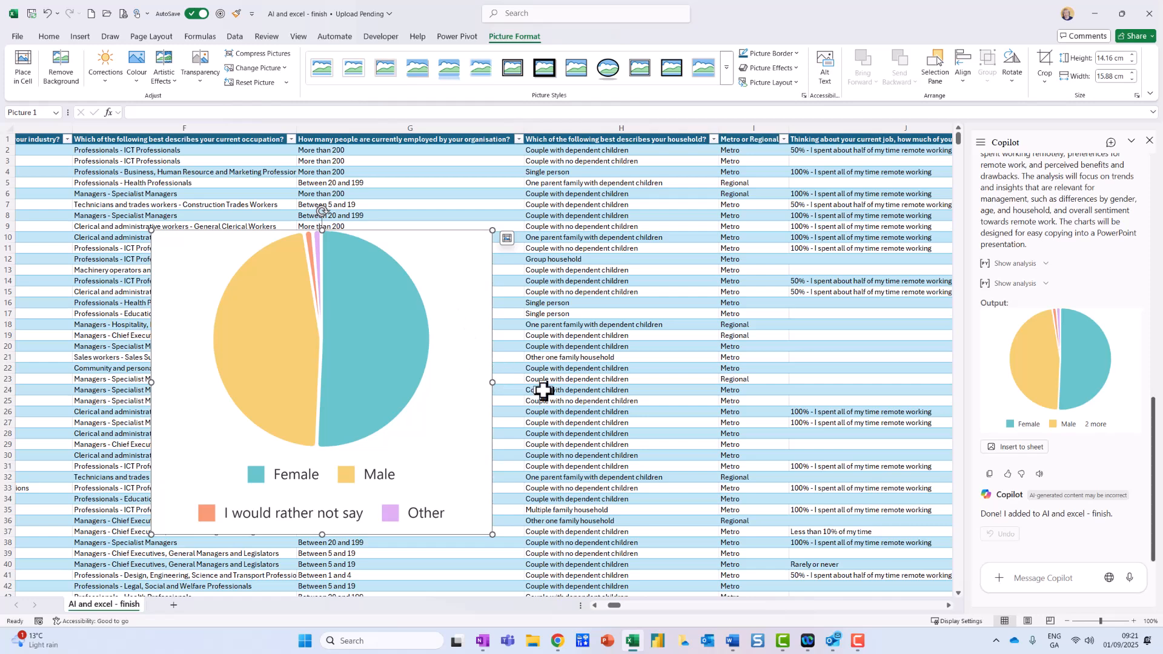
Send Copilot the request "please generate a dashboard for this data"
left_click(1026, 579)
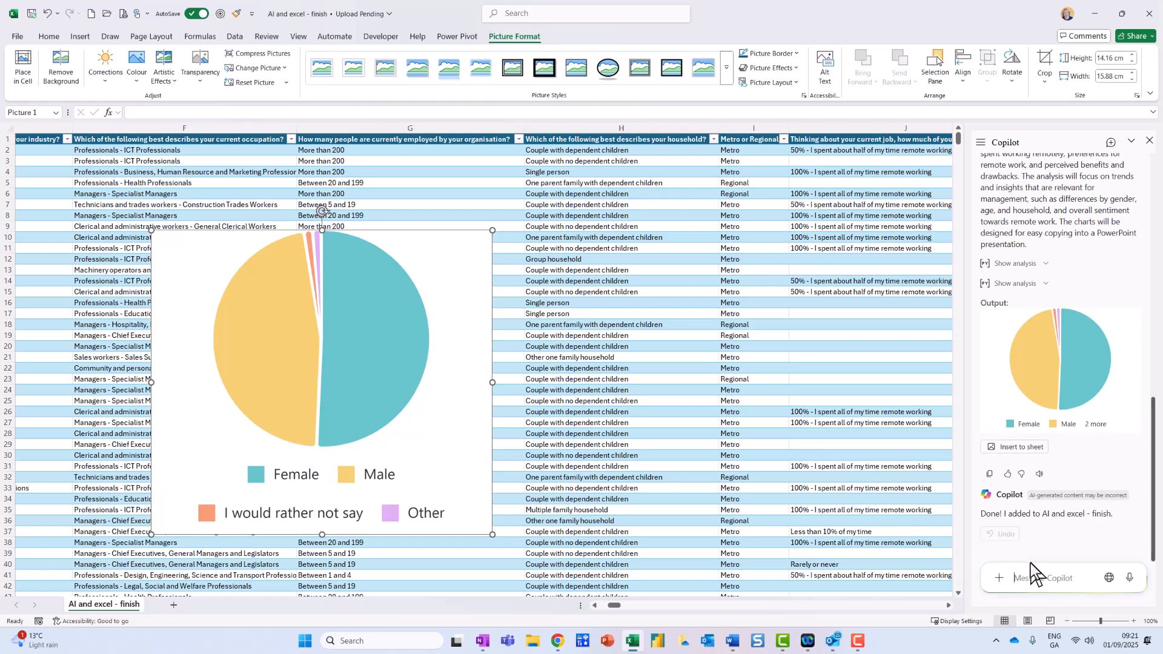
type("please generate a dashboard for")
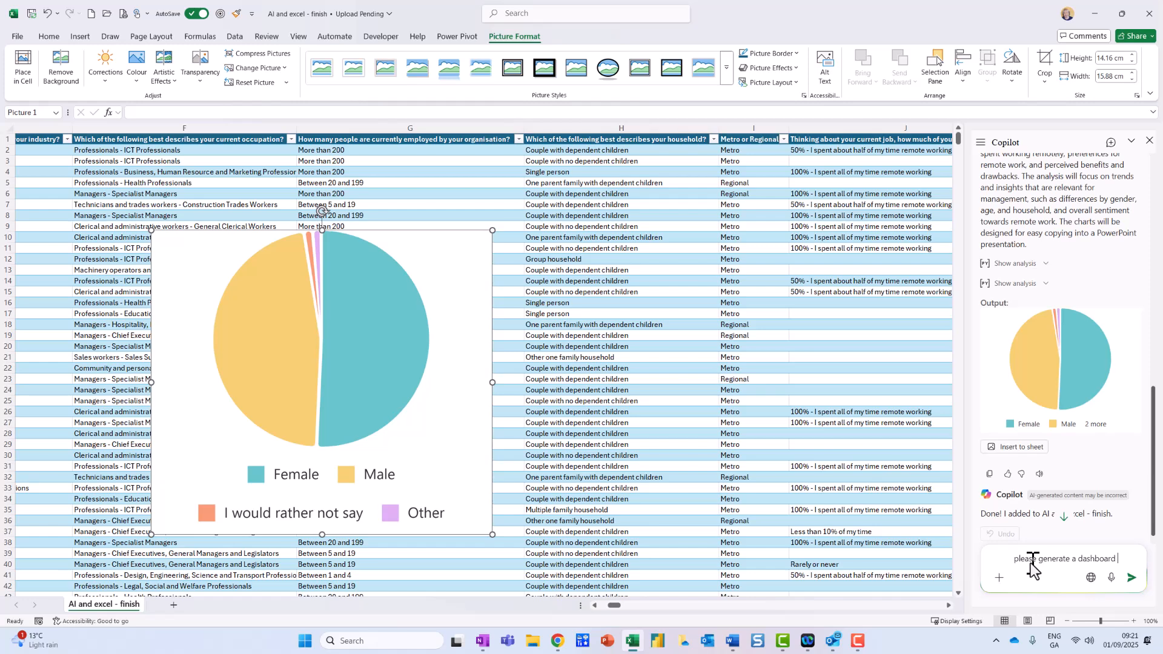
type(" this data")
key("Return")
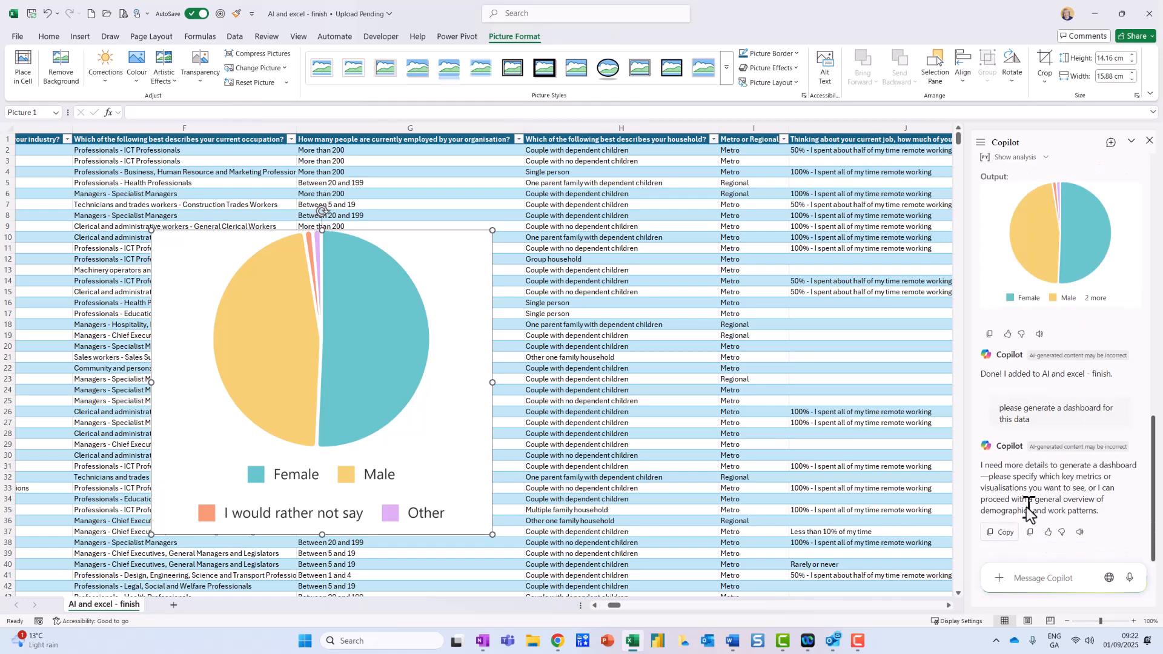
Begin a new Copilot request with "Please give me an overall picture of the following"
left_click(1032, 579)
type("Pl")
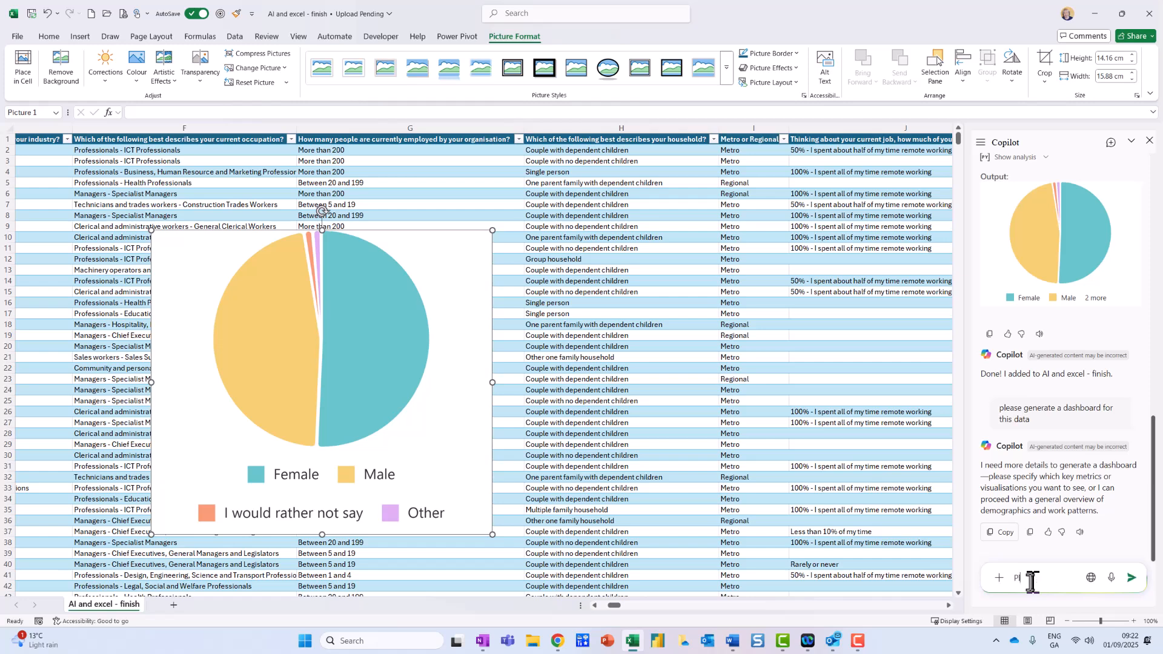
type("ease give me an over")
type("all pc")
type("icut")
key("BackSpace")
key("BackSpace")
type("ture of the following")
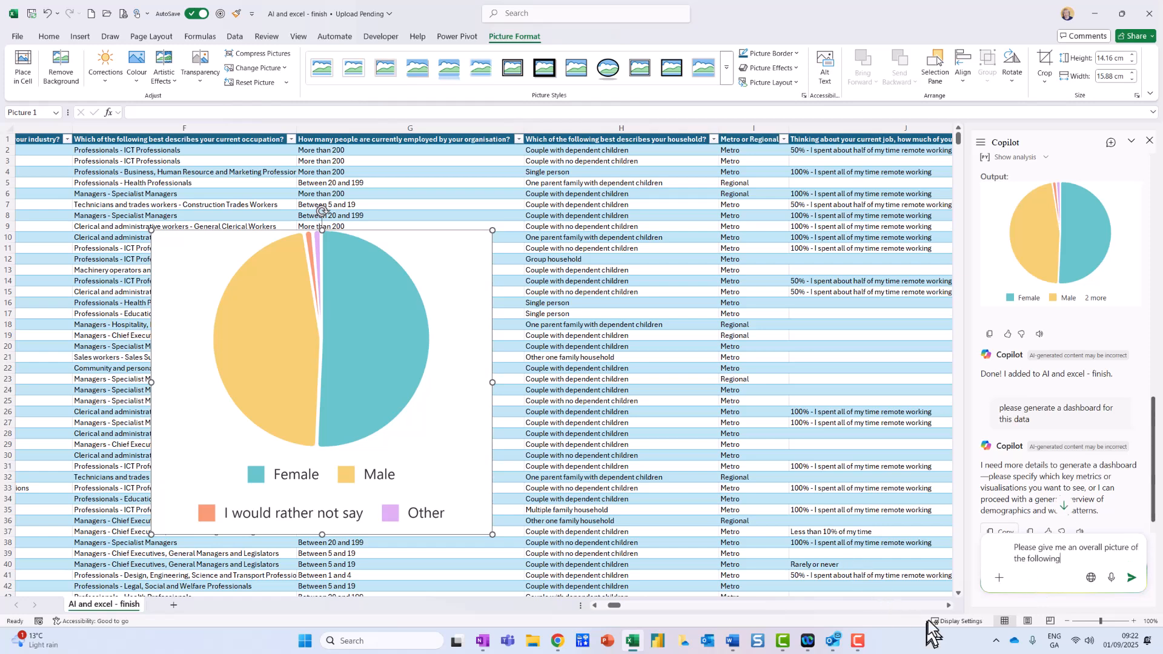
Check the remote work preference columns and extend the Copilot request with ": preferences around remote working analysed by gender"
left_click(949, 605)
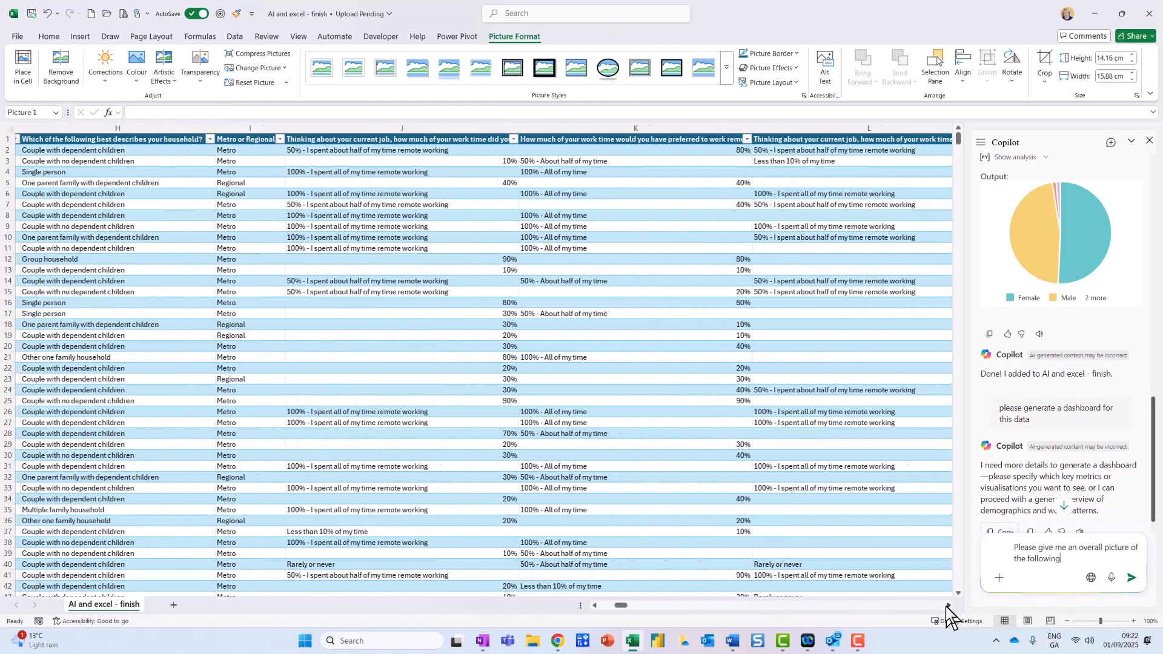
left_click(948, 605)
left_click(948, 605)
left_click(948, 605)
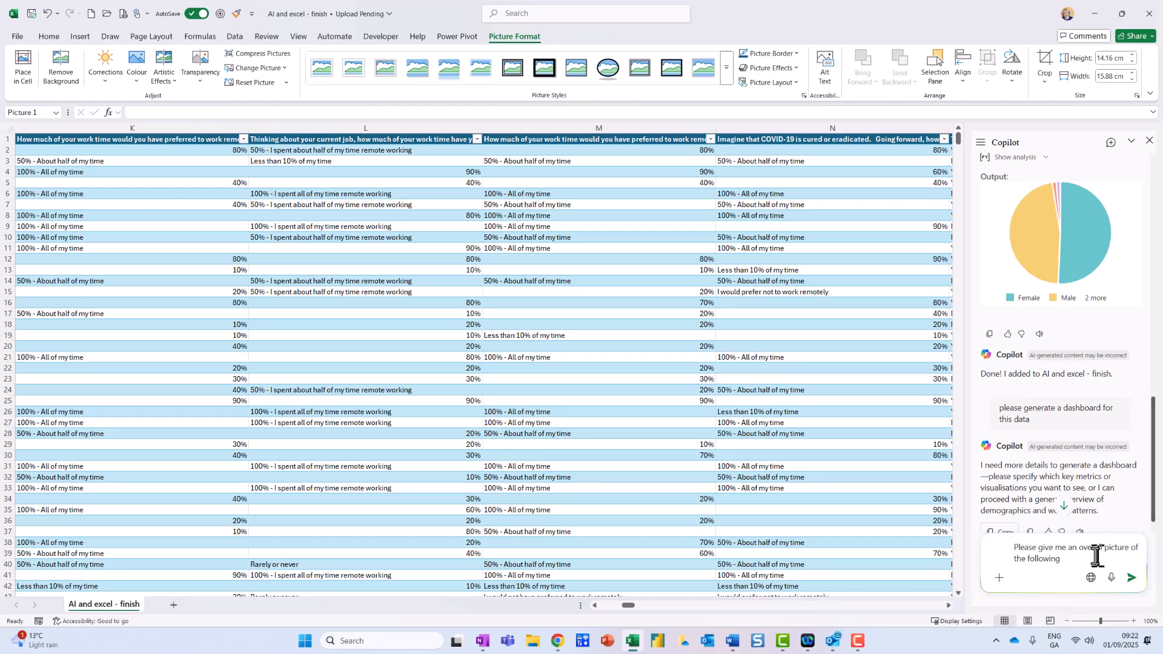
type("preferences around remote working")
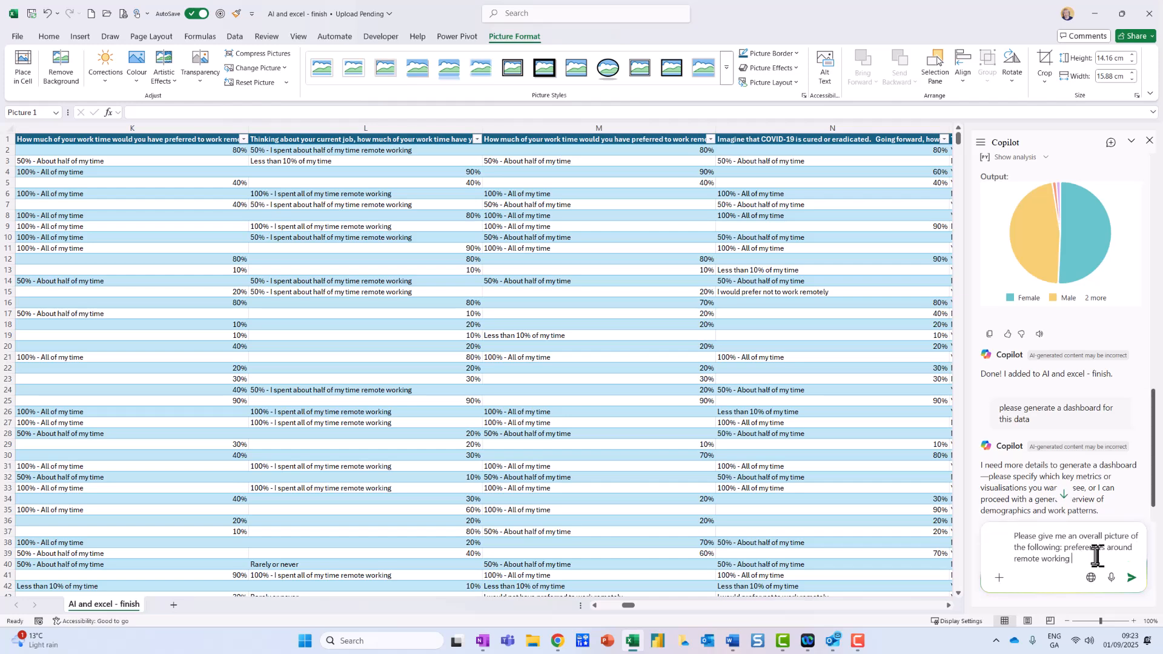
type(" anyl")
key("BackSpace")
key("BackSpace")
type("lysed by gender")
Look back through the demographic columns and add household type, industry and occupation to the Copilot request's breakdowns
left_click(595, 606)
left_click(595, 606)
left_click(594, 606)
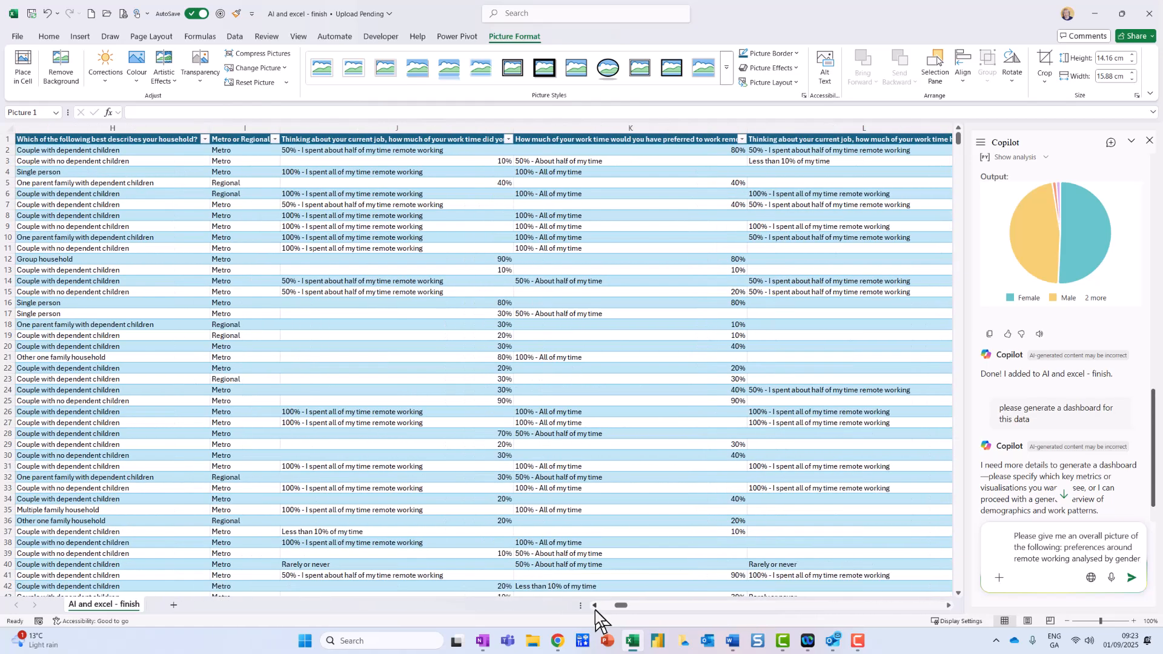
left_click(595, 606)
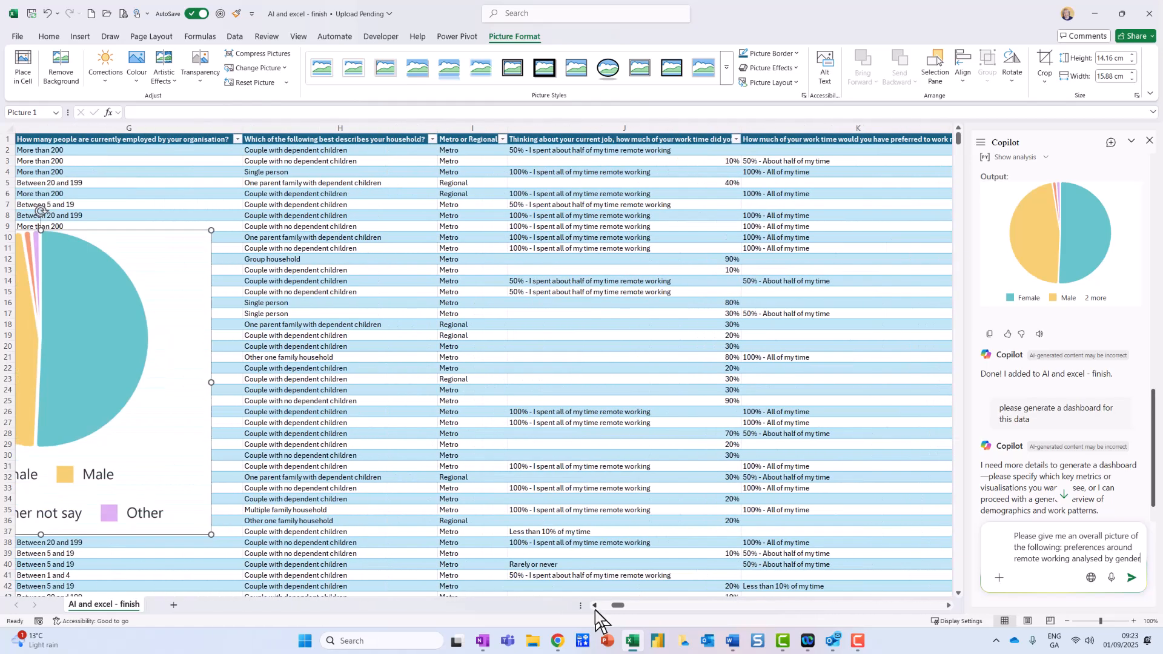
left_click(595, 606)
left_click(595, 606)
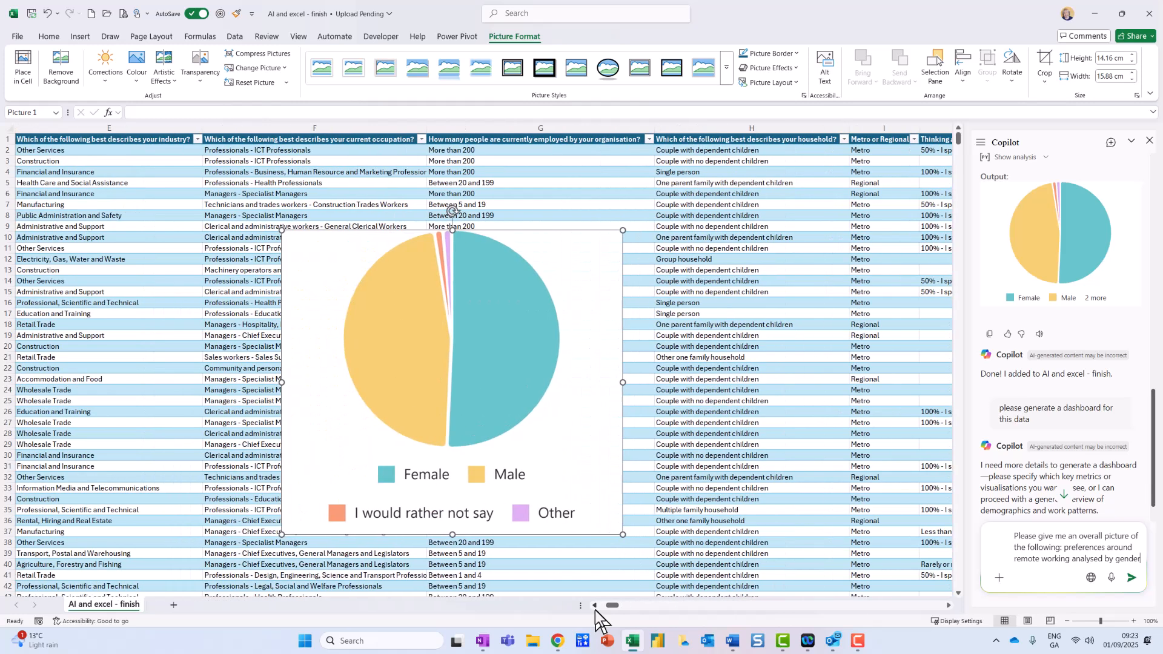
type(",house ho")
key("BackSpace")
key("BackSpace")
type("hold")
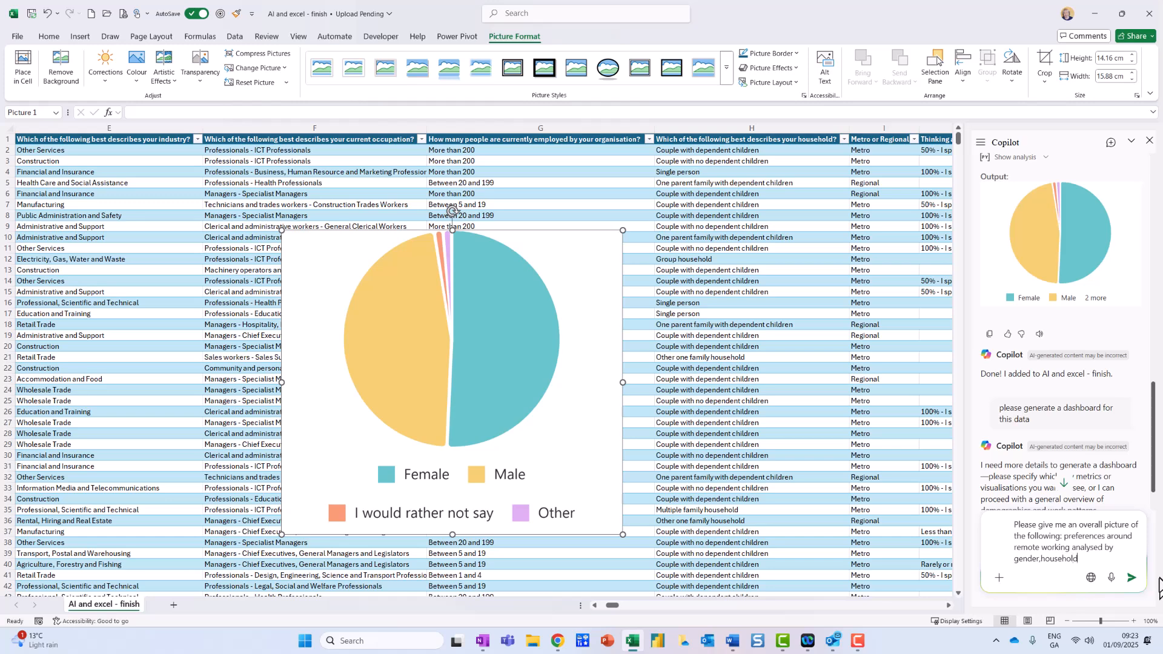
type(", type,")
type(" industry")
type(", occup")
type("ation")
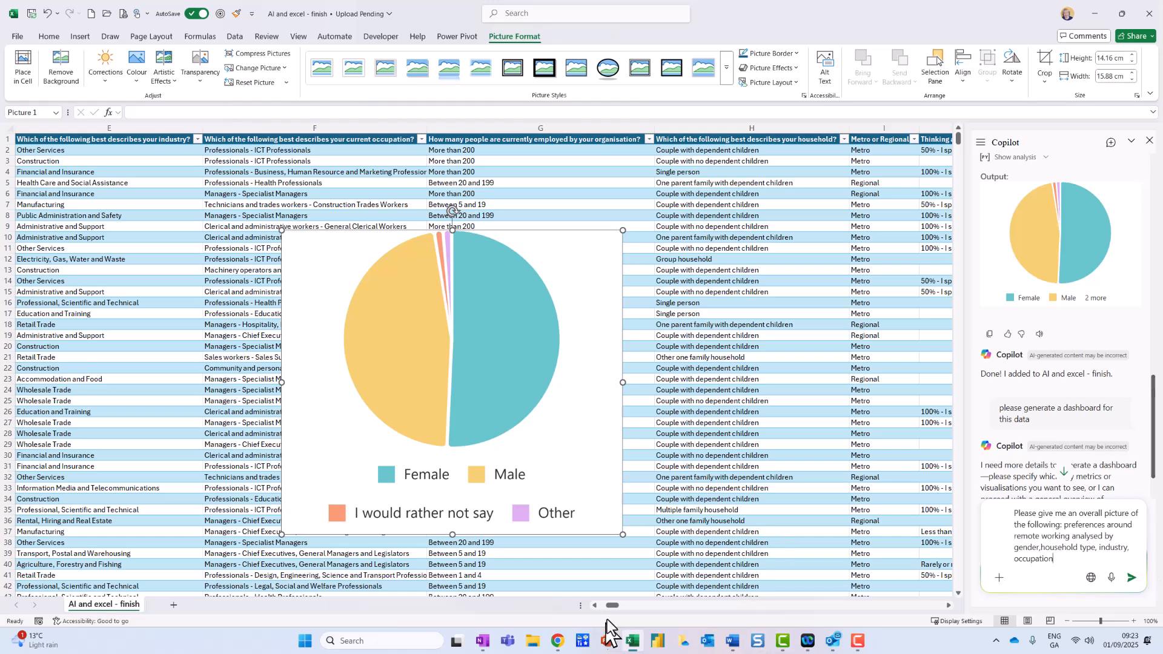
Check the first survey columns, add "and age" to the Copilot request and send it
left_click(595, 605)
left_click(595, 605)
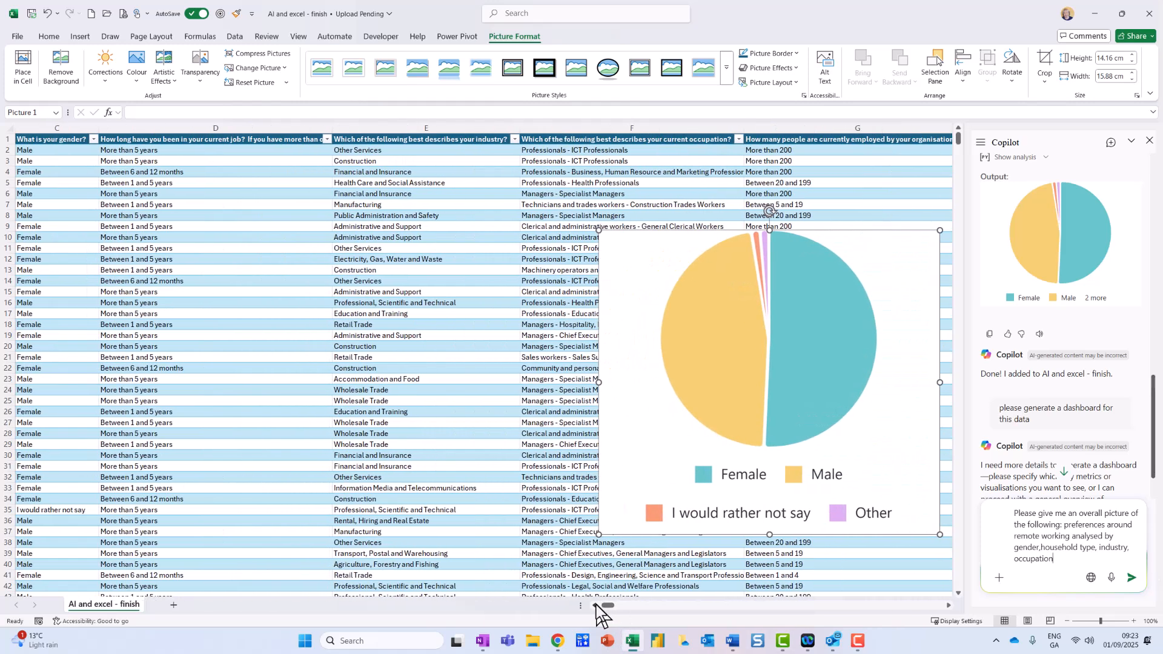
left_click(595, 605)
left_click(595, 605)
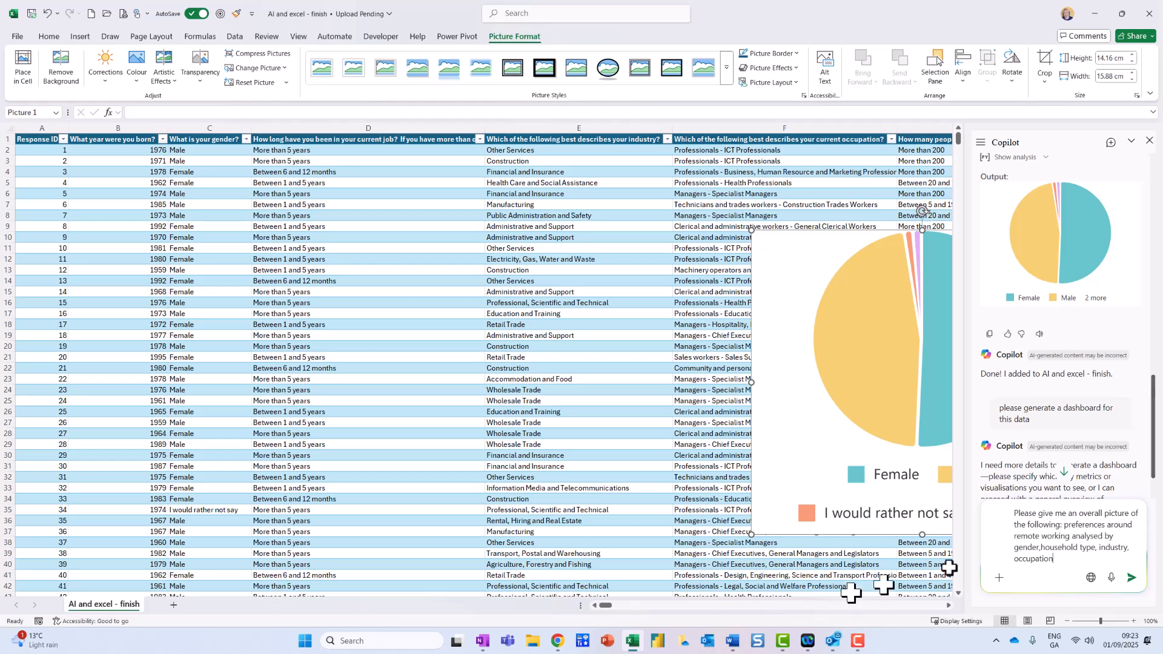
type("and age")
key("Return")
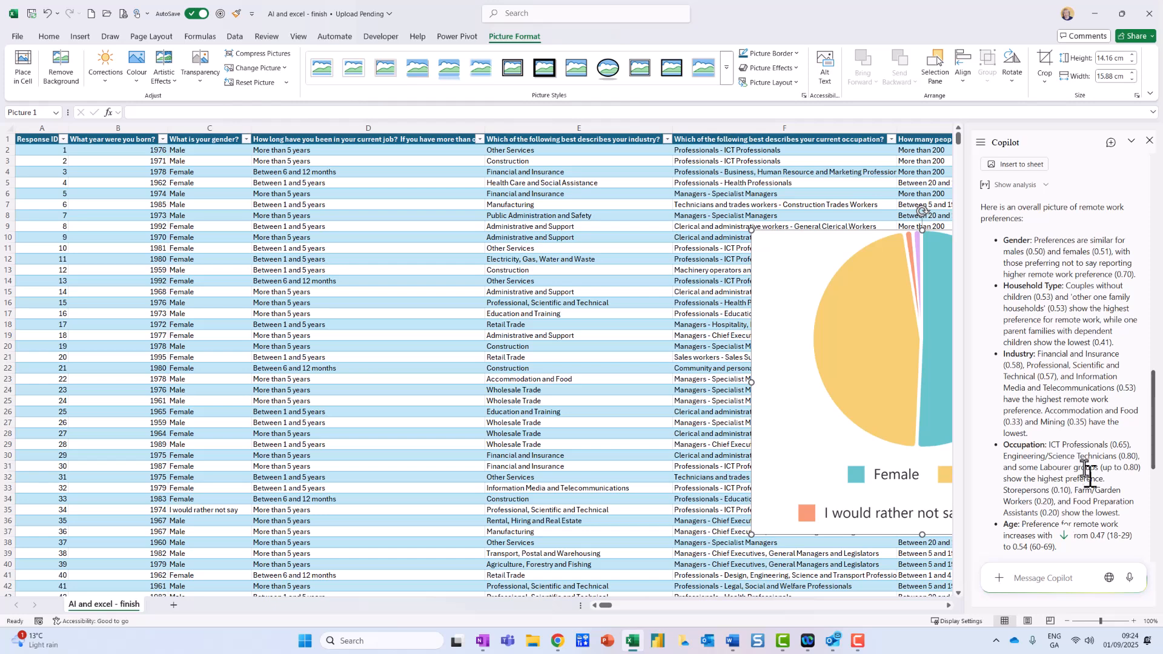
Review Copilot's latest reply and its earlier summary of remote work preferences by gender, household type, industry, occupation and age
scroll(1068, 404, "down", 3)
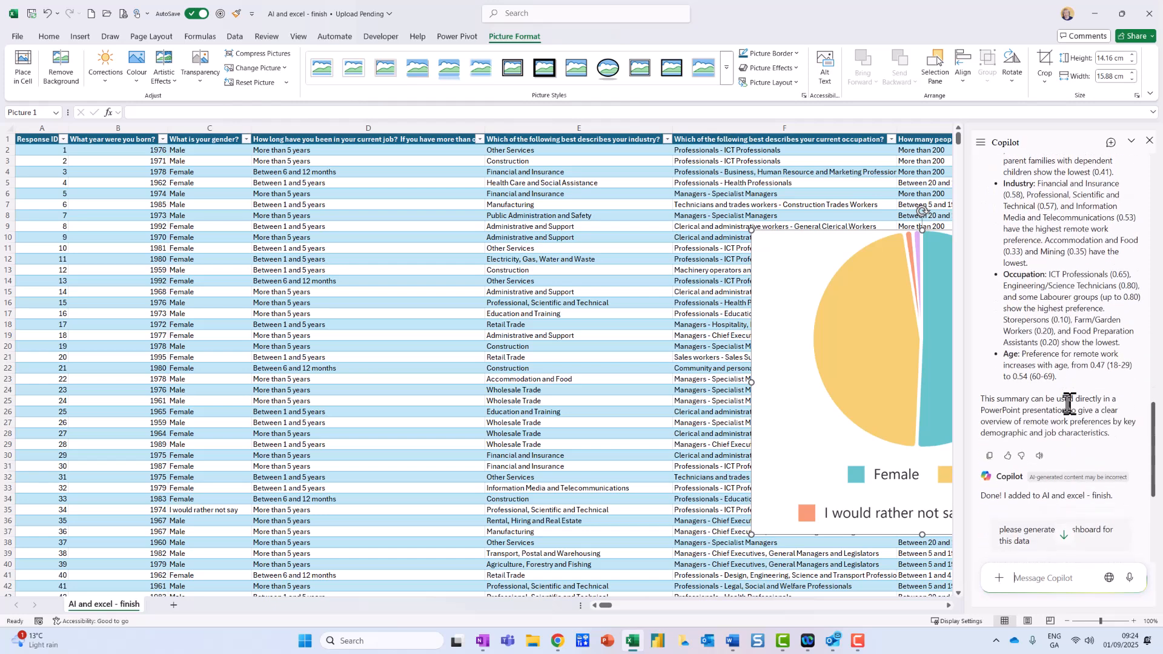
scroll(1067, 404, "down", 2)
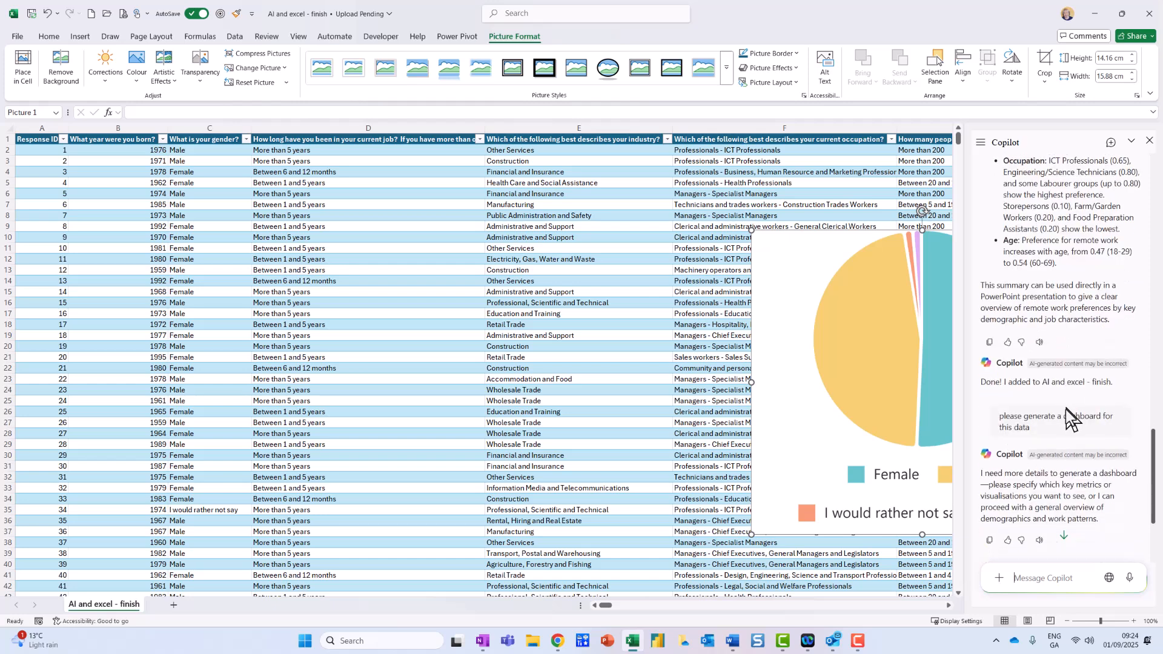
scroll(1067, 413, "down", 2)
scroll(1077, 456, "down", 1)
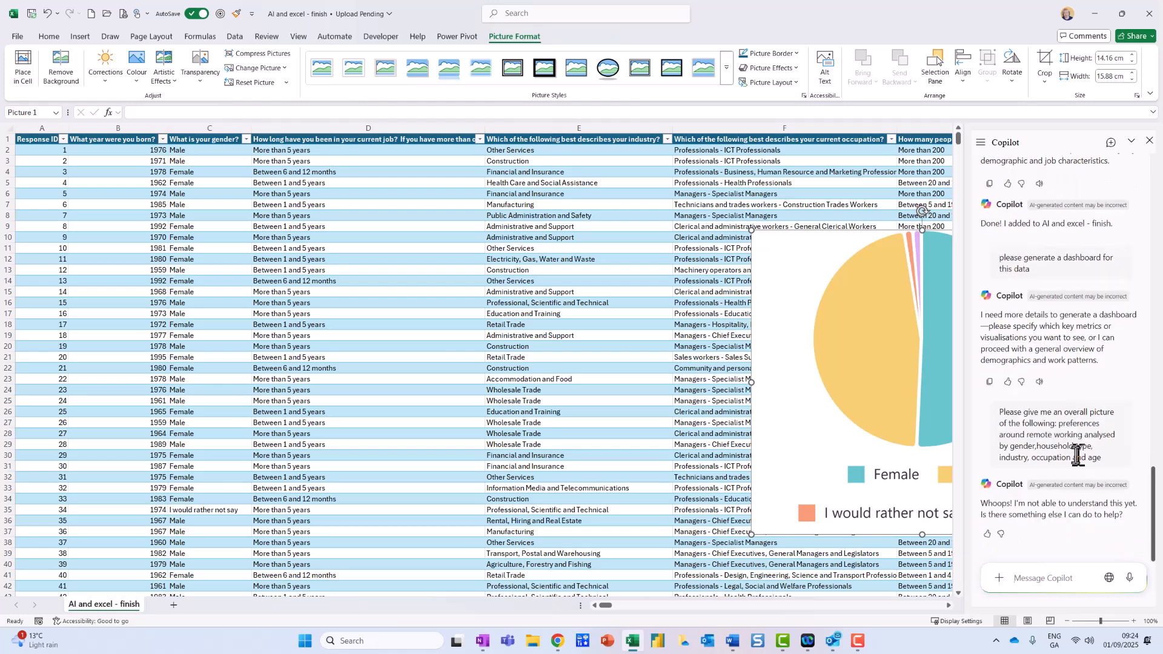
scroll(1077, 454, "up", 10)
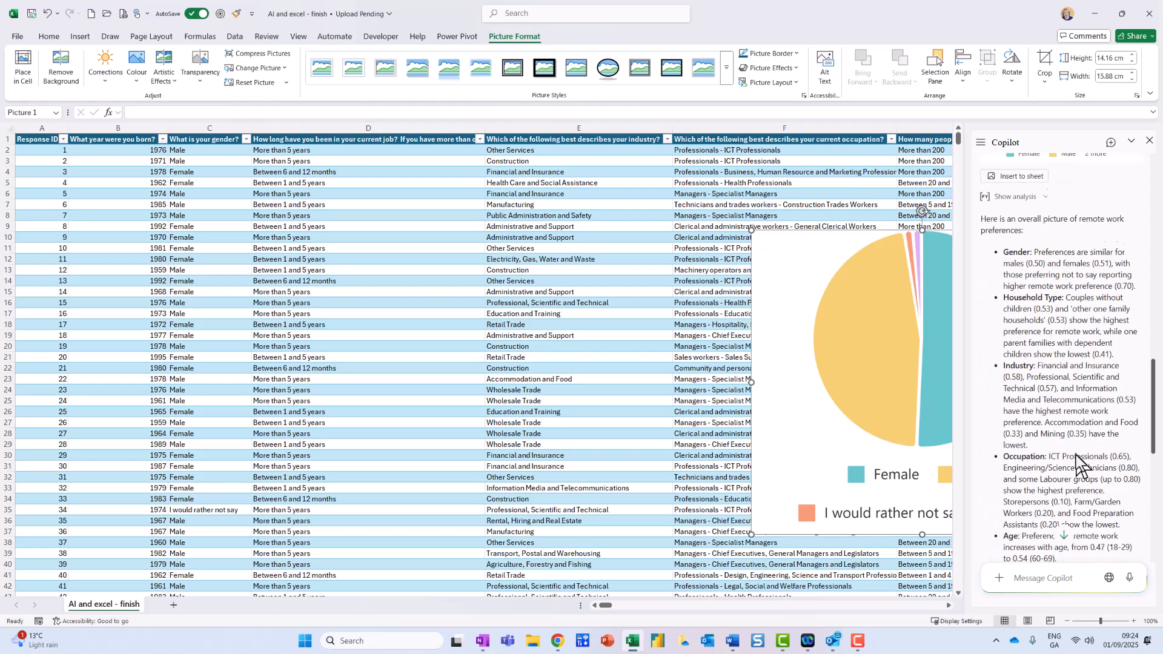
scroll(1075, 455, "down", 2)
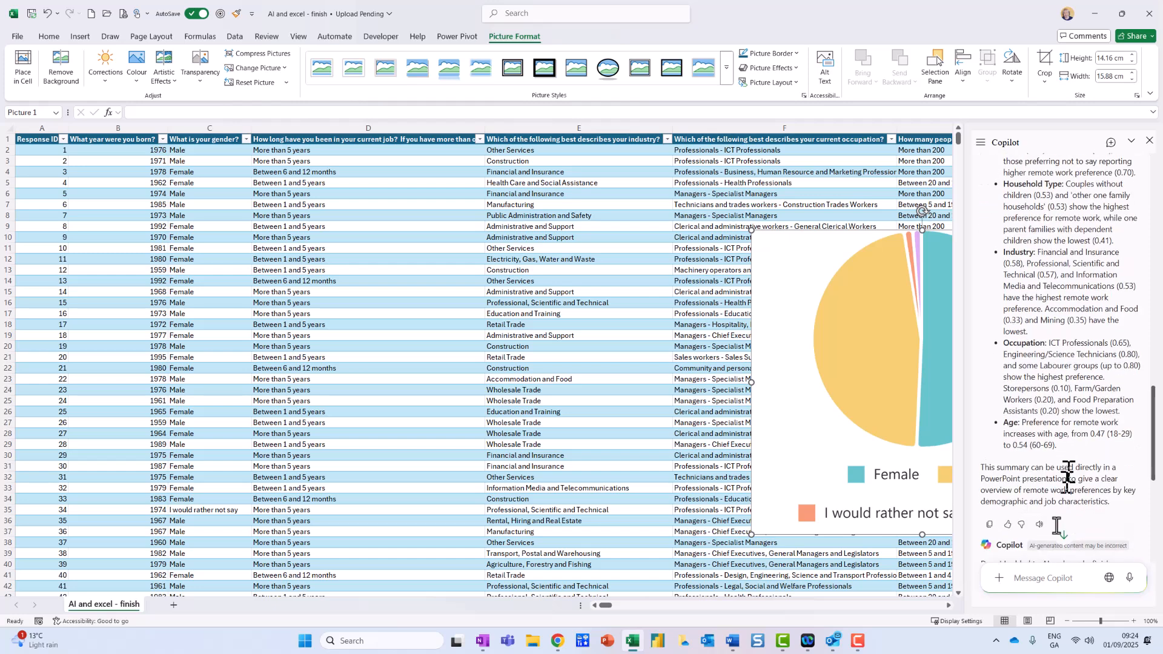
Draft a follow-up Copilot request beginning "Please present your findings in a", rereading the remote work preference summary while writing
type("Please present the")
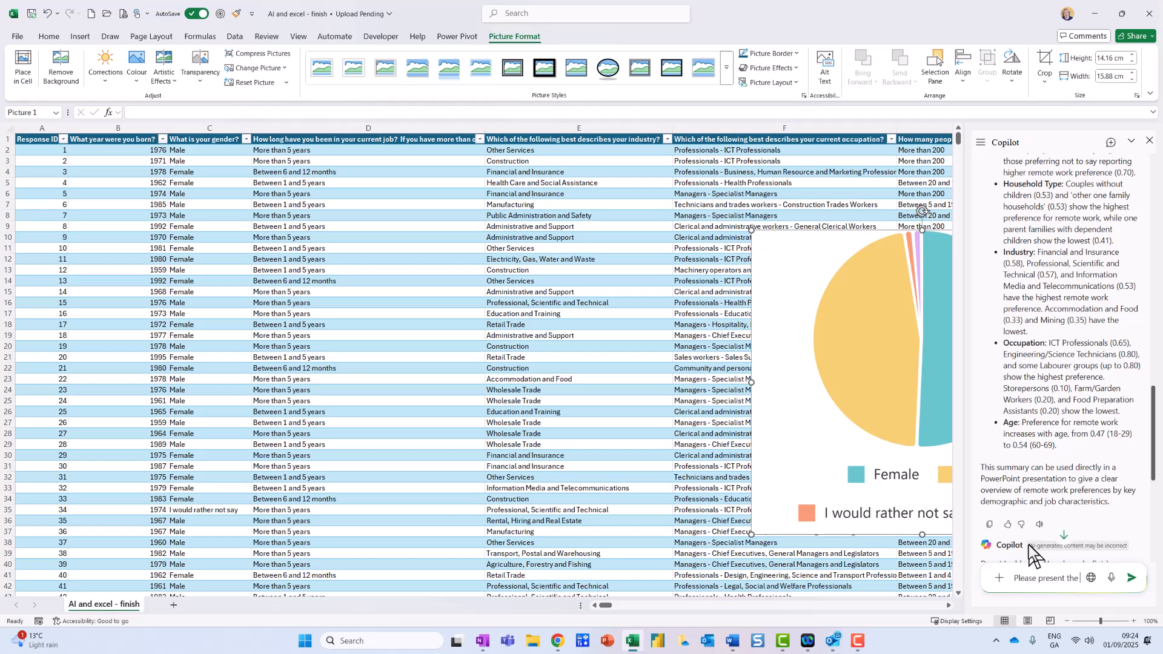
scroll(1070, 315, "up", 4)
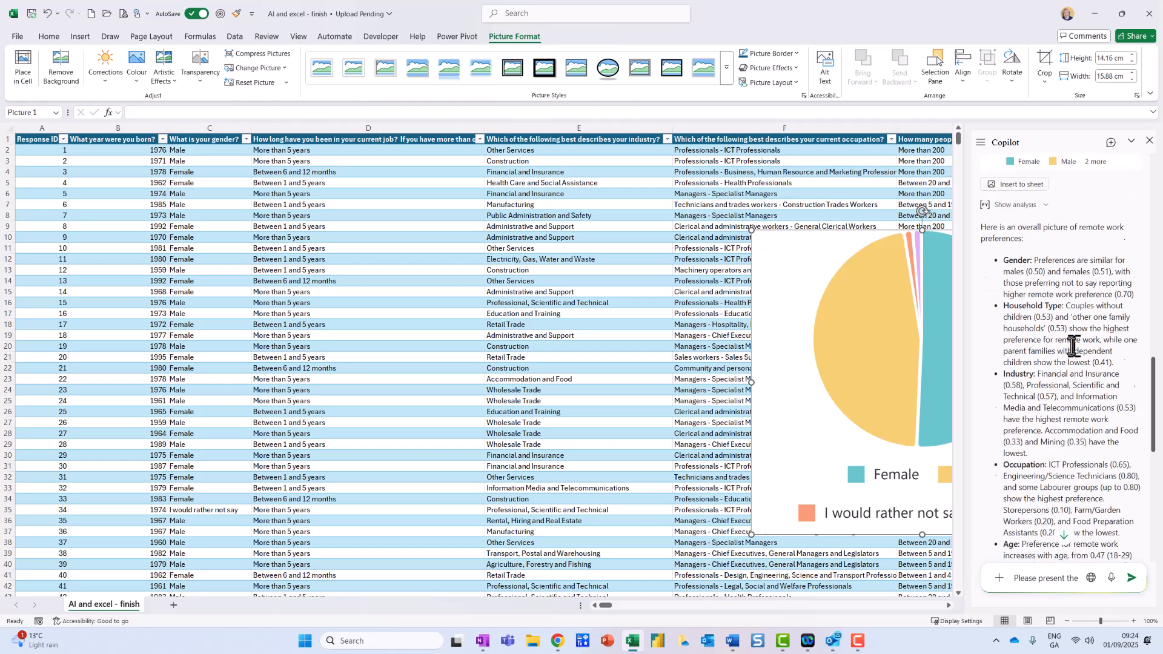
scroll(1071, 347, "down", 5)
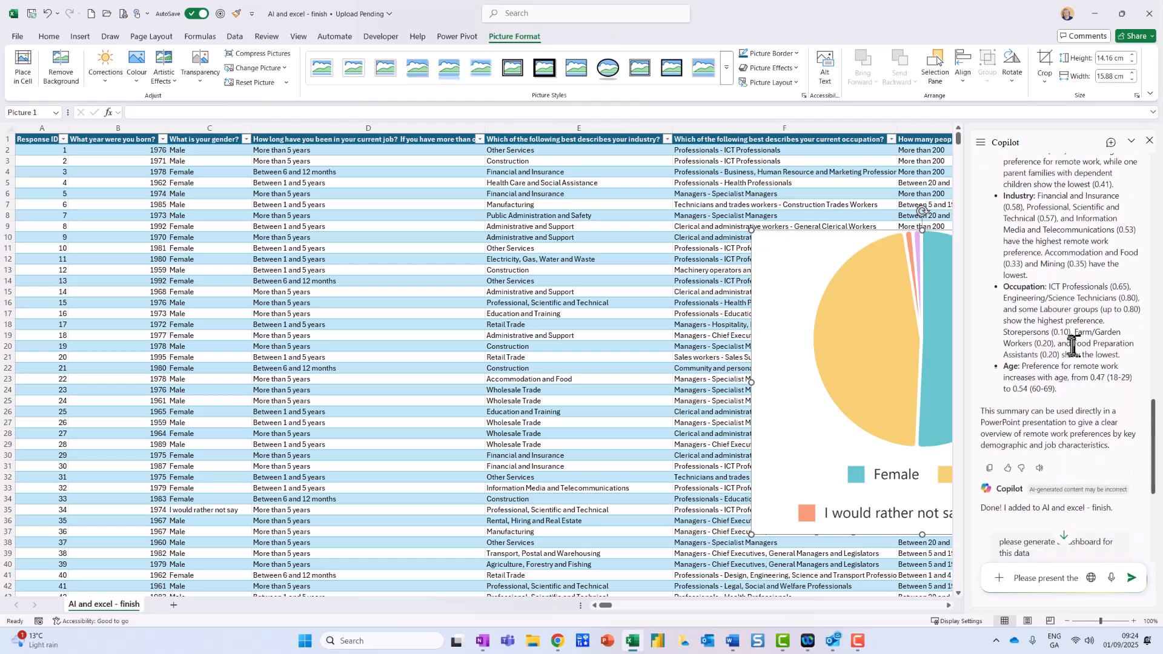
type("fi")
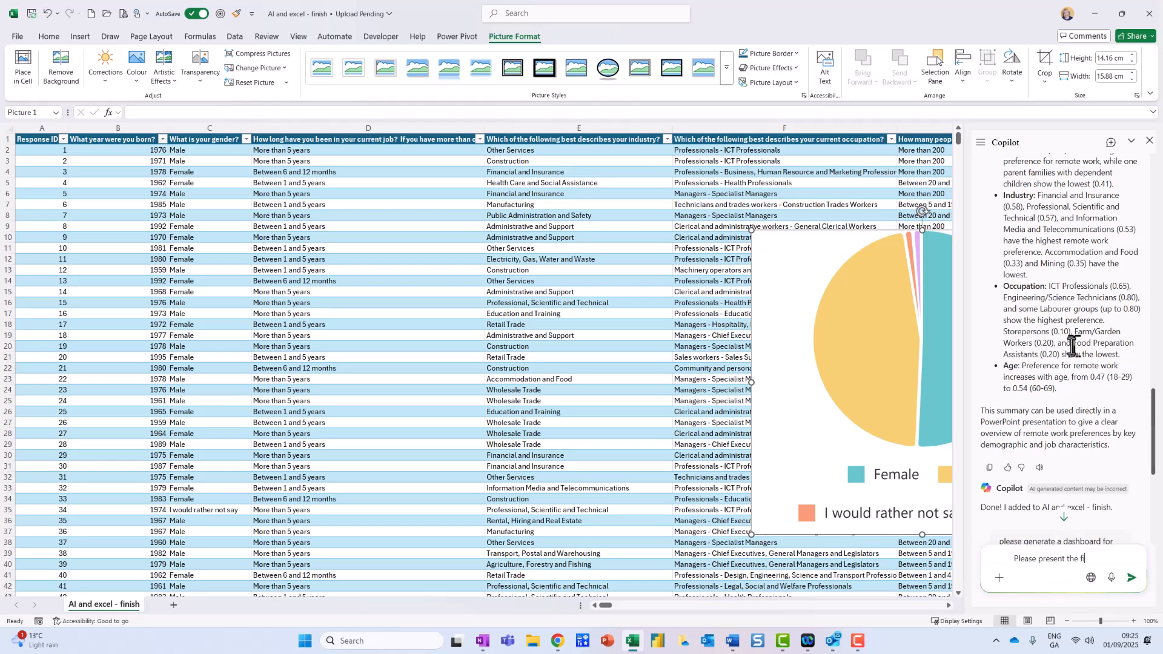
key("BackSpace")
key("BackSpace")
key("BackSpace")
type("your findings in a chart form")
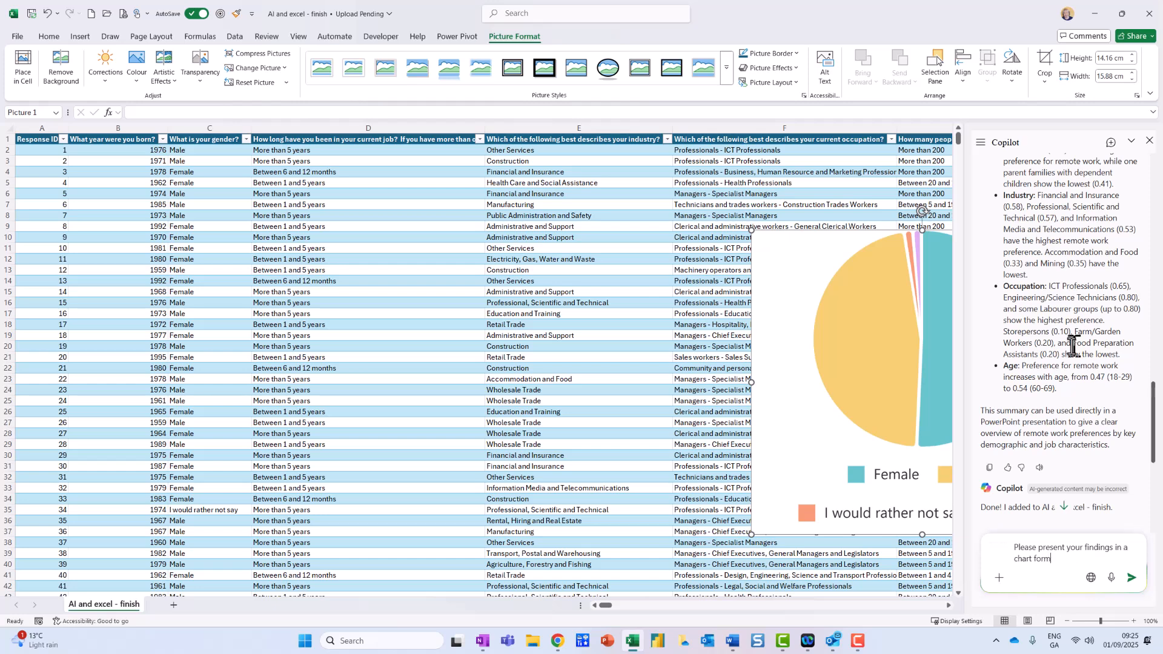
key("BackSpace")
key("BackSpace")
key("BackSpace")
key("BackSpace")
key("BackSpace")
key("BackSpace")
key("BackSpace")
key("BackSpace")
key("BackSpace")
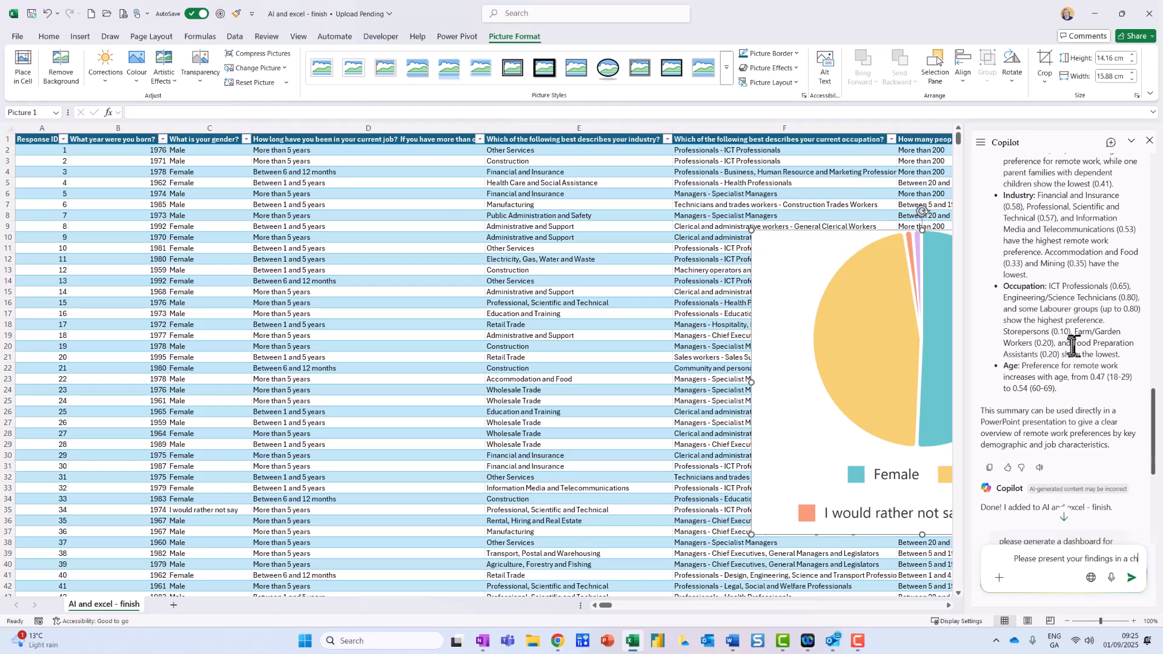
Complete the Copilot request with "set of charts on a separate sheet." and send it
type("set of charts o")
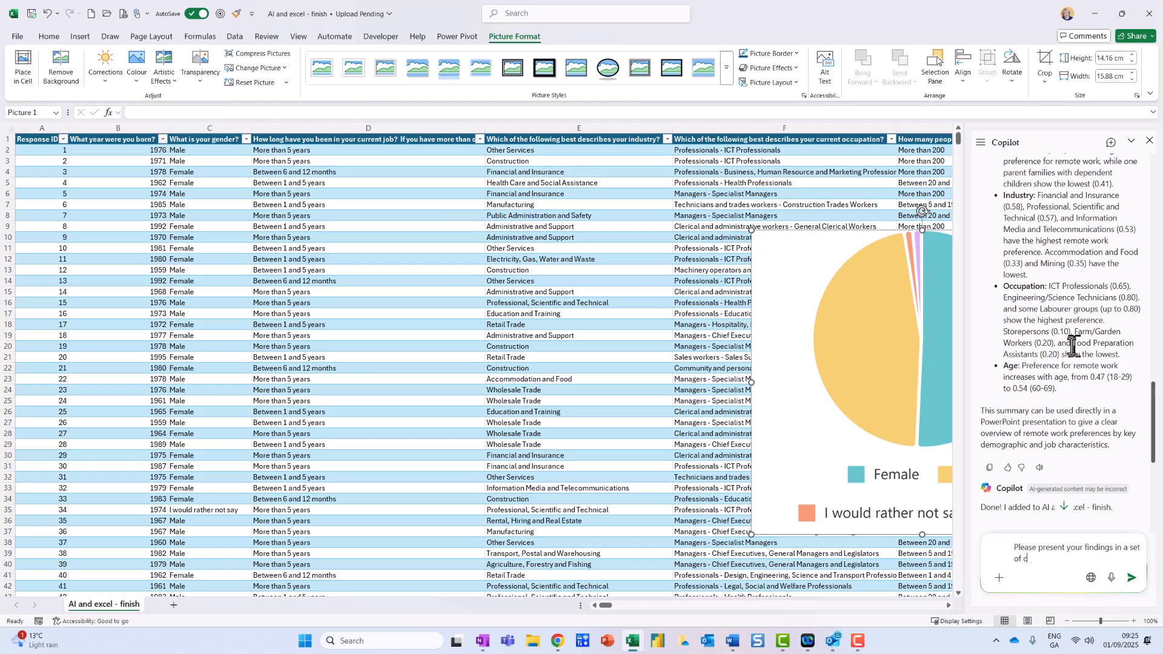
type("n a spea")
key("BackSpace")
key("BackSpace")
type("eparate sheet.")
key("Return")
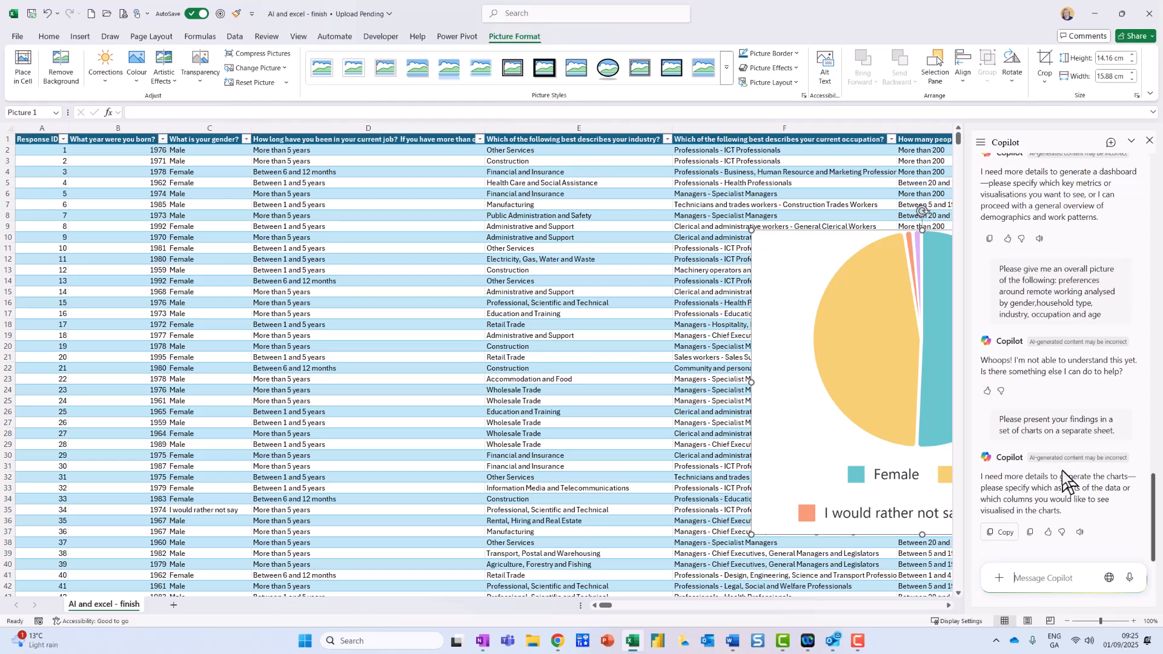
Move the gender pie chart picture fully into view and delete it from the sheet
left_click_drag(828, 259, 485, 206)
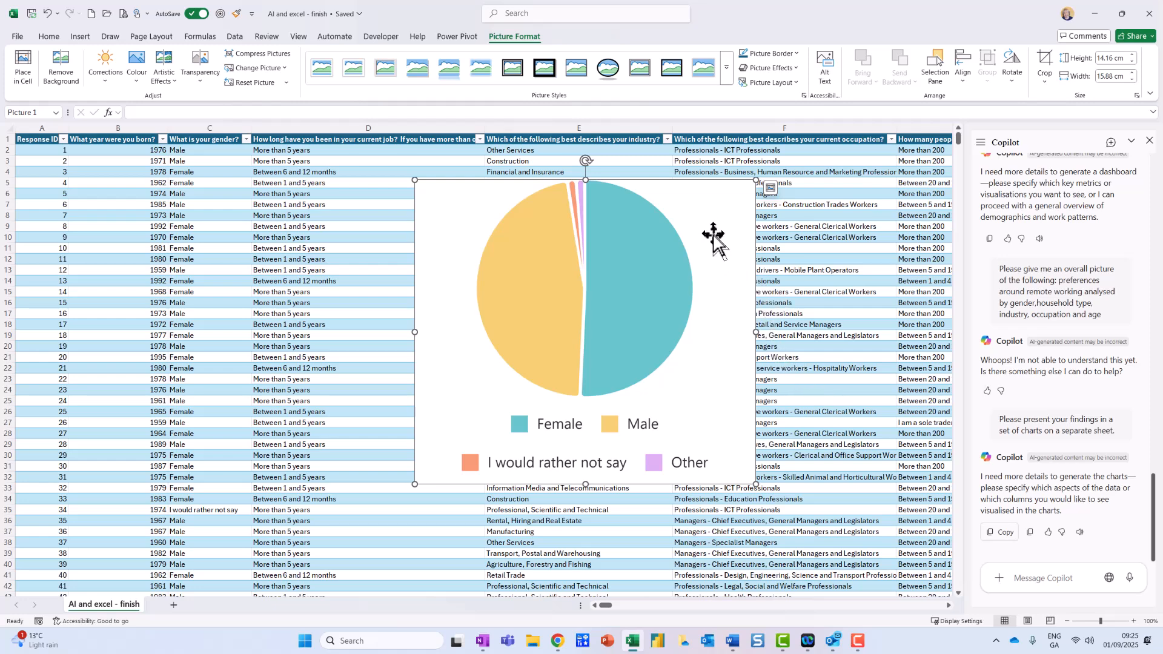
key("Delete")
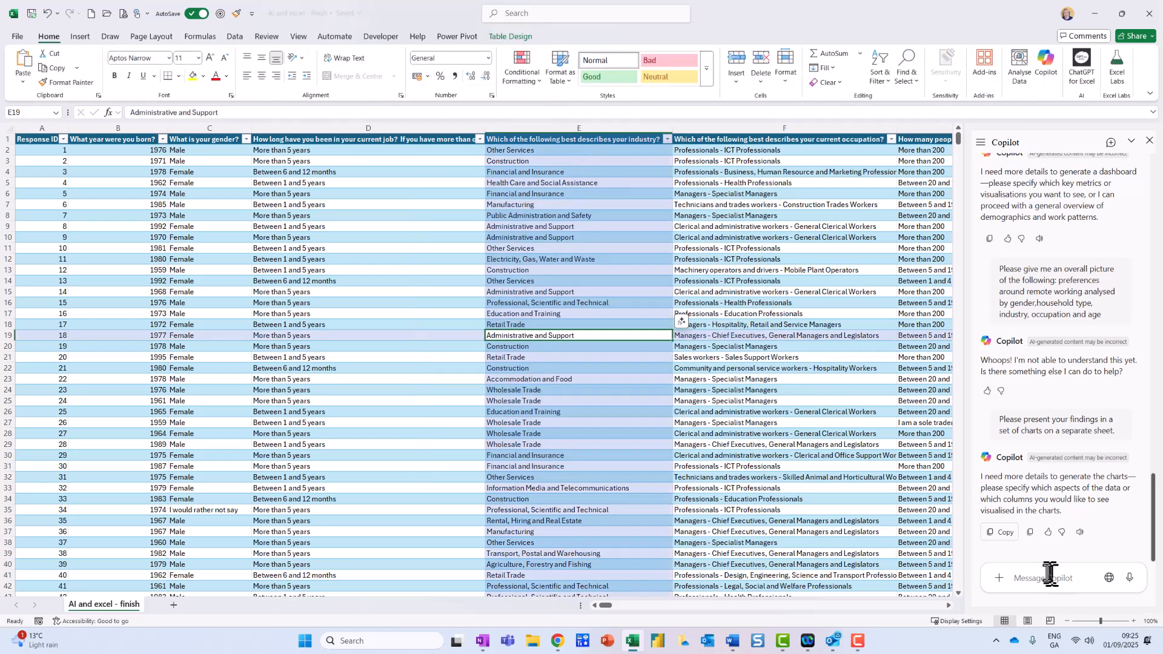
Send Copilot the request "please suggest some prompts for me around analysing this data"
left_click(1049, 572)
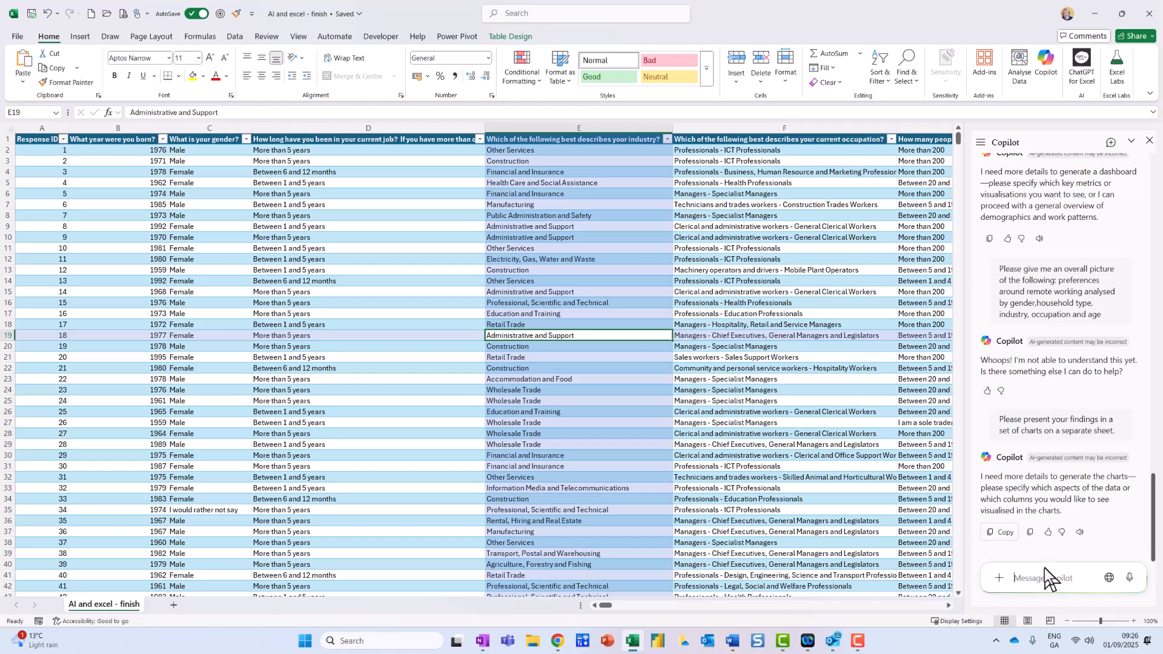
type("please suggest some prompts for me around")
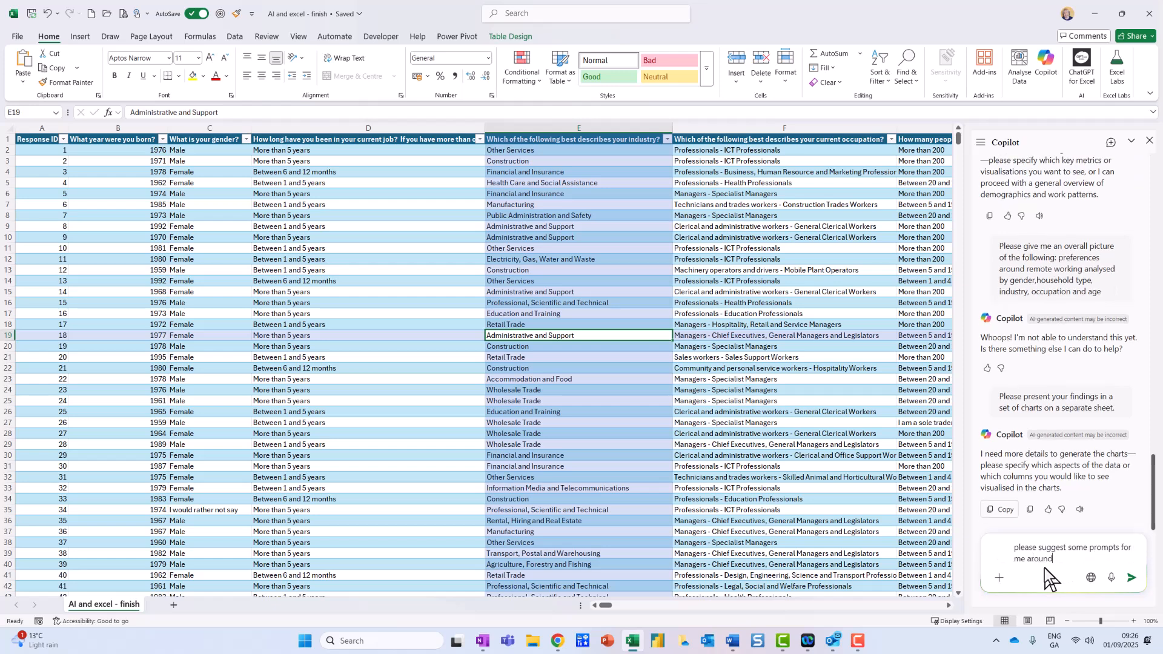
type(" analysing this data")
key("Return")
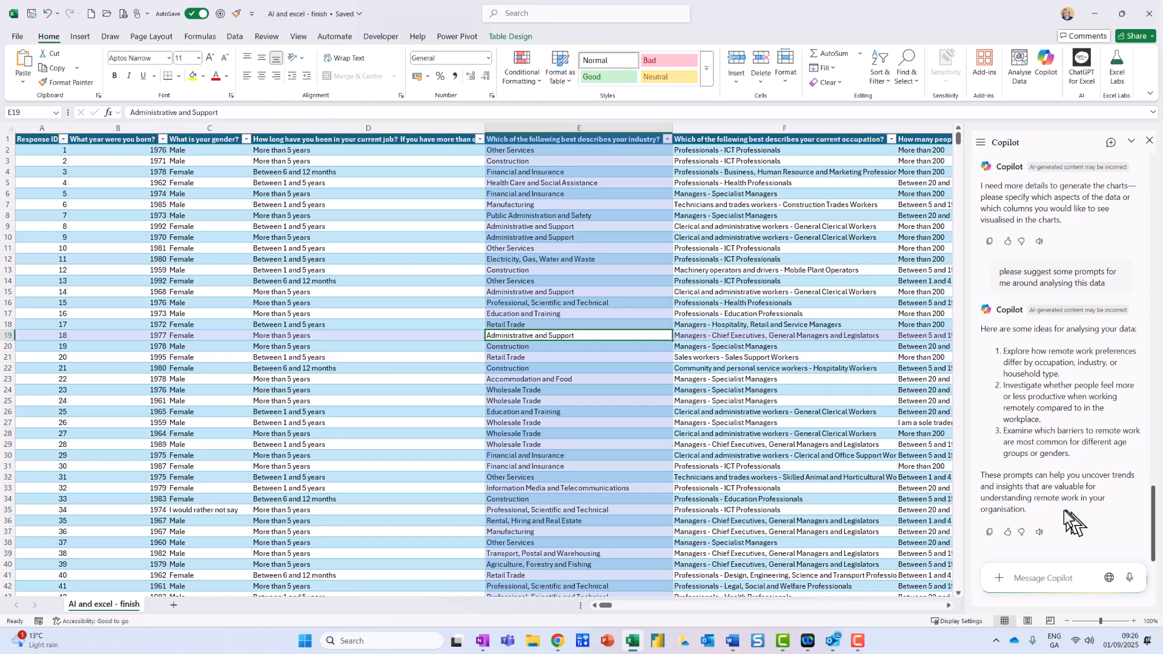
Review Copilot's first suggested idea and send the request "Can you create a set of charts for me based on your first idea ?"
left_click(1054, 374)
triple_click(1055, 374)
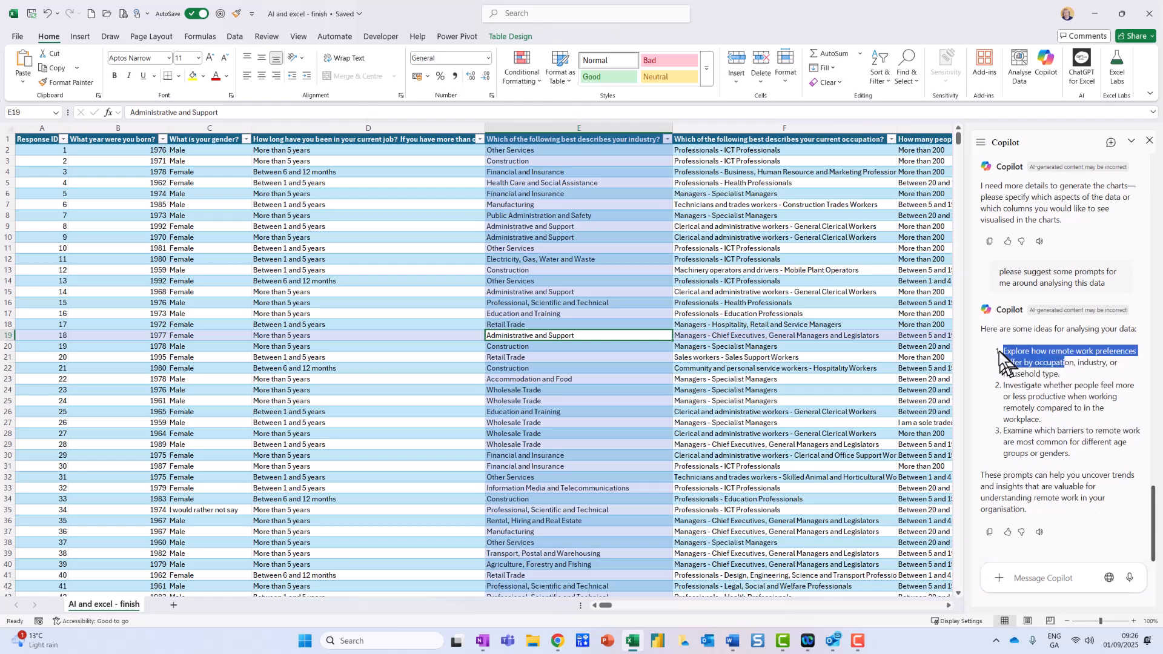
left_click(1052, 576)
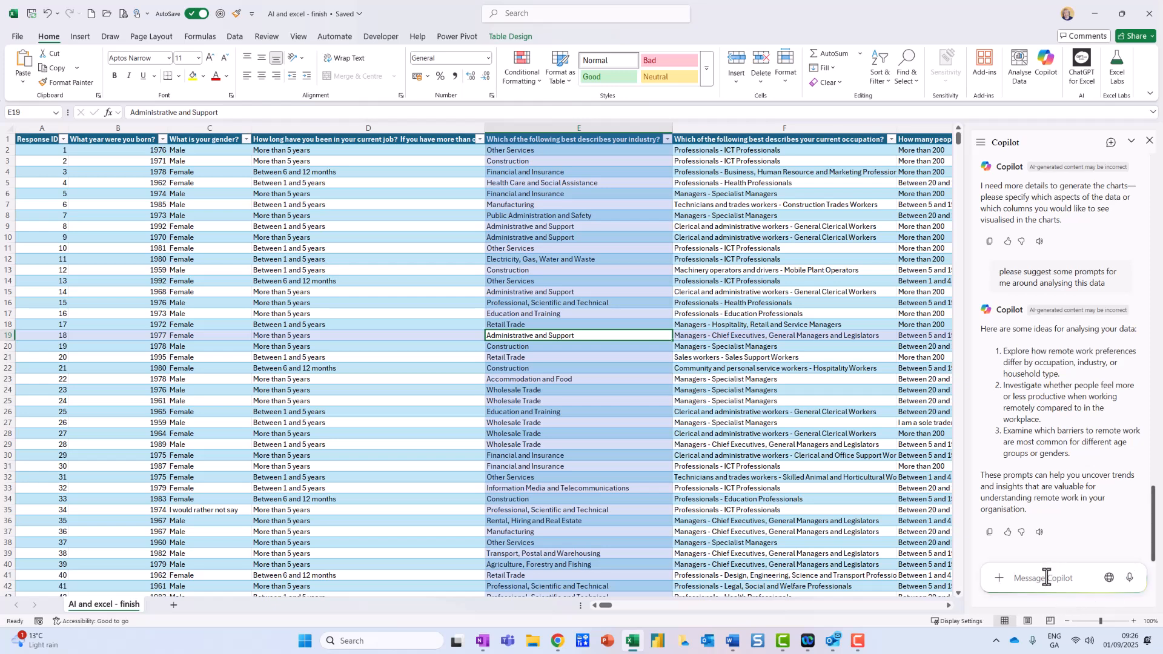
type("Can you create a se")
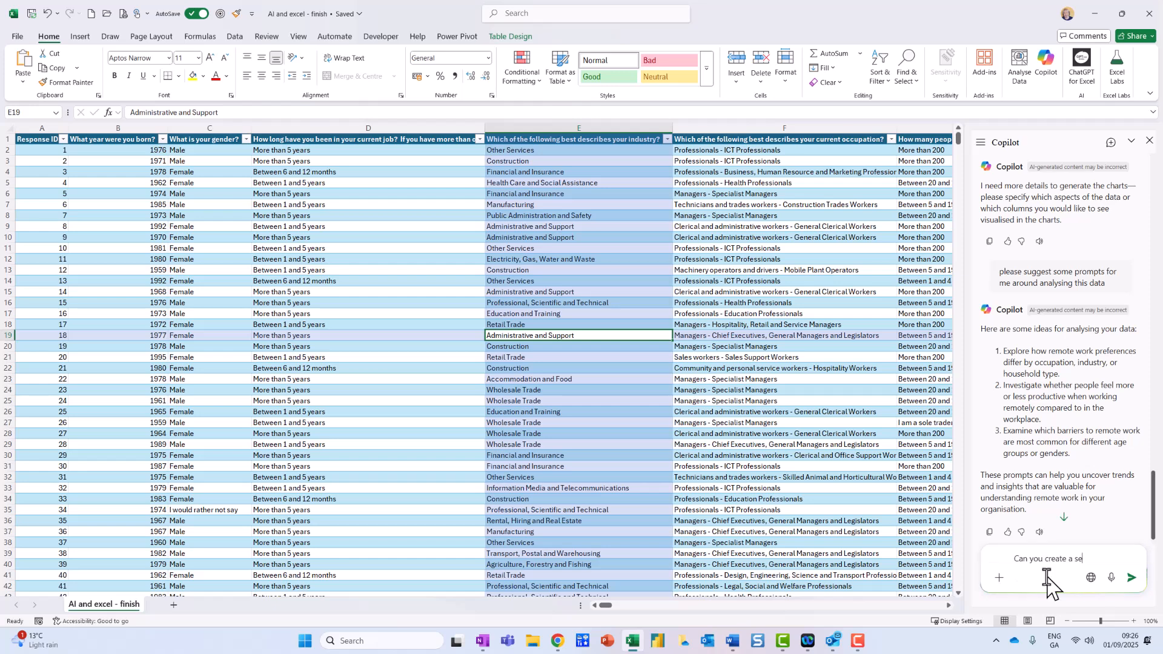
type("t of charts for me")
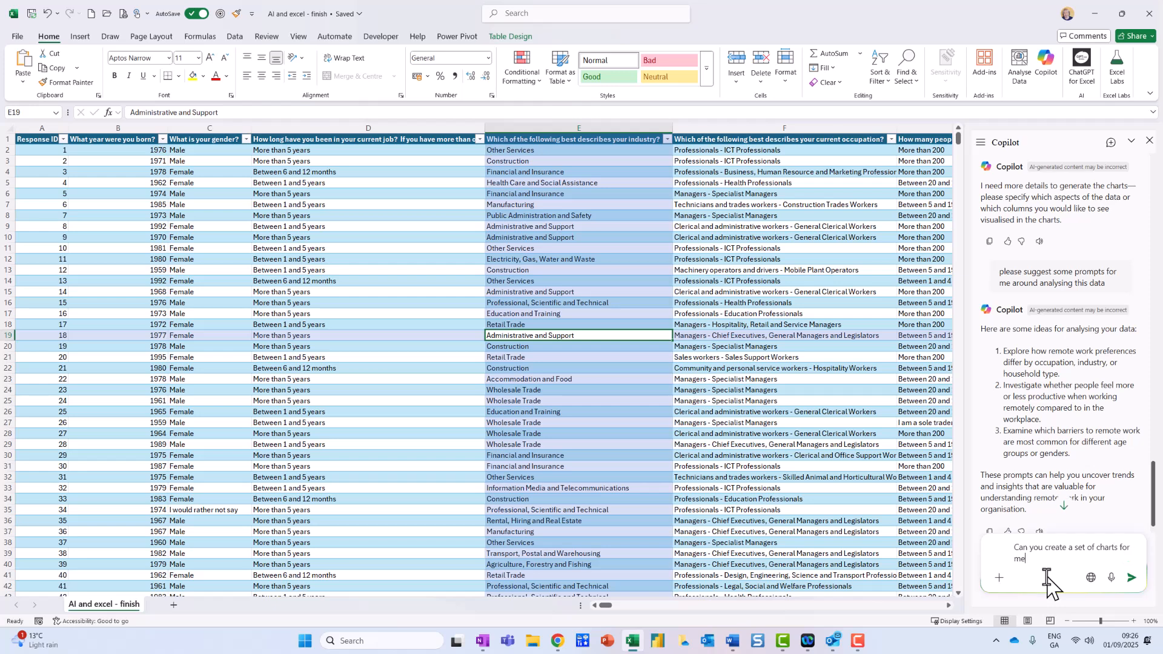
type(" based o")
type("you pr")
key("BackSpace")
type("first idea ?")
key("Return")
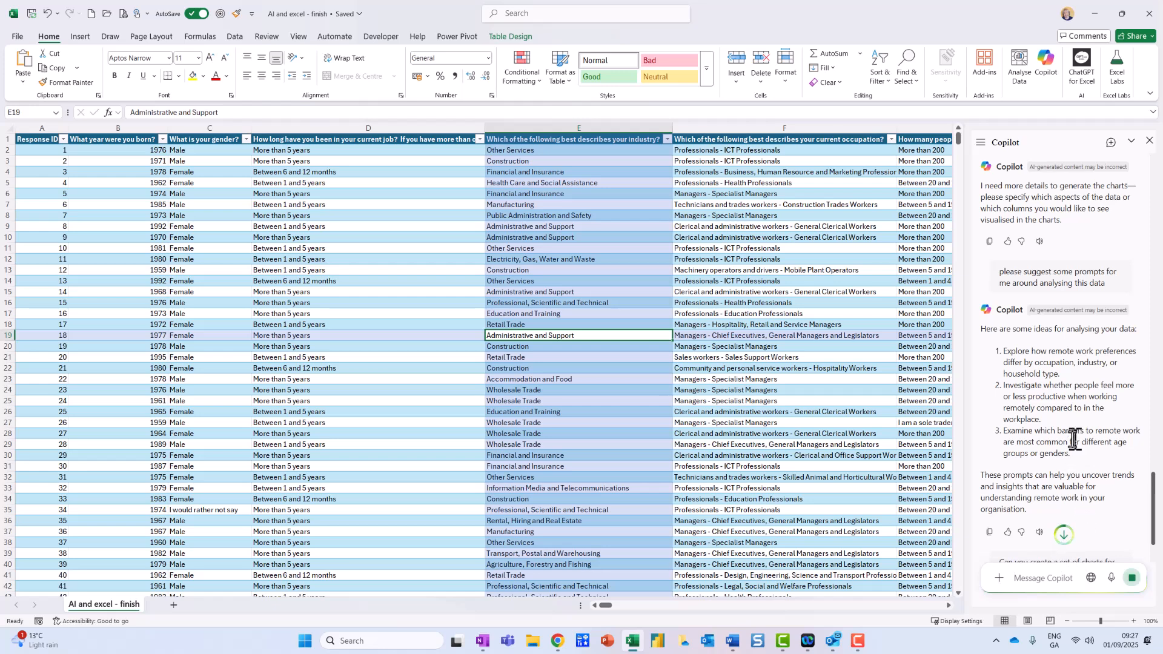
Reply to Copilot with "I would like future preference and use gender as the comparison group and please show in a bar chart"
scroll(1074, 440, "down", 2)
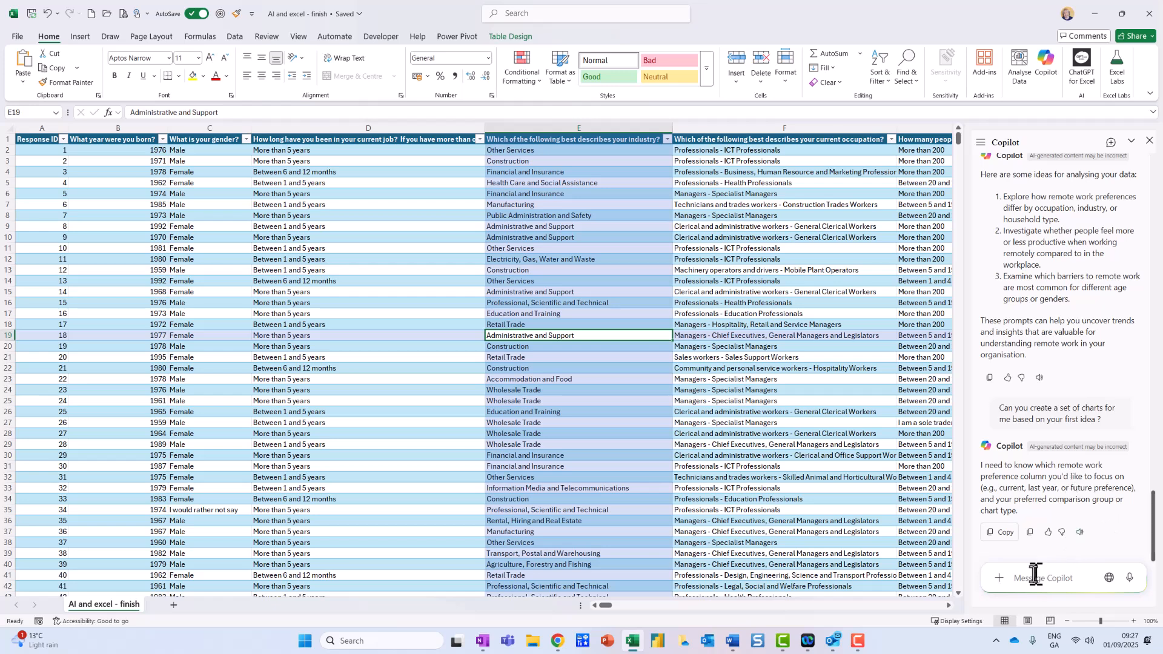
type("I would like future prefe")
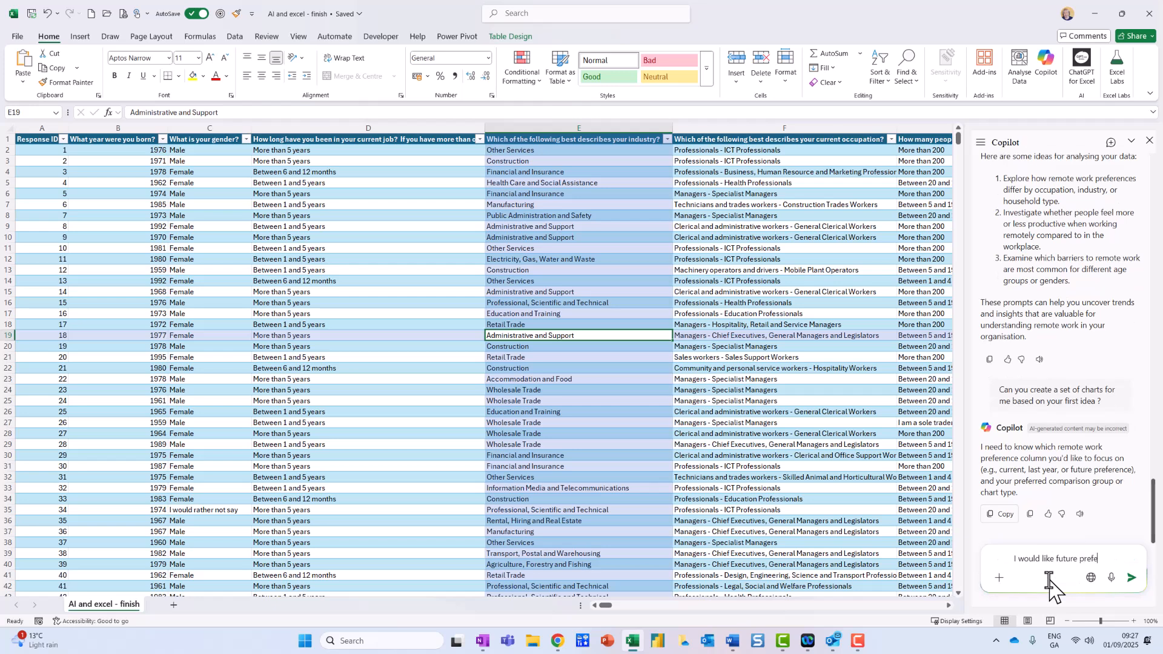
type("rence and")
type("gnd")
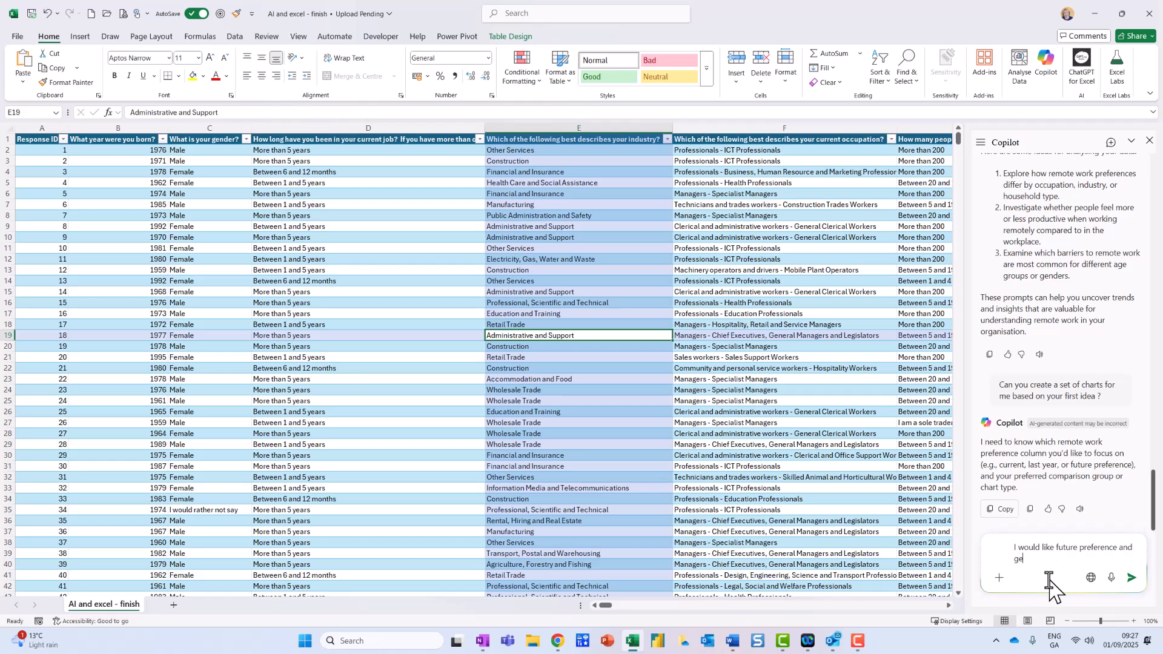
type("nder comp")
key("BackSpace")
key("BackSpace")
key("BackSpace")
key("BackSpace")
key("BackSpace")
key("BackSpace")
key("BackSpace")
key("BackSpace")
key("BackSpace")
key("BackSpace")
key("BackSpace")
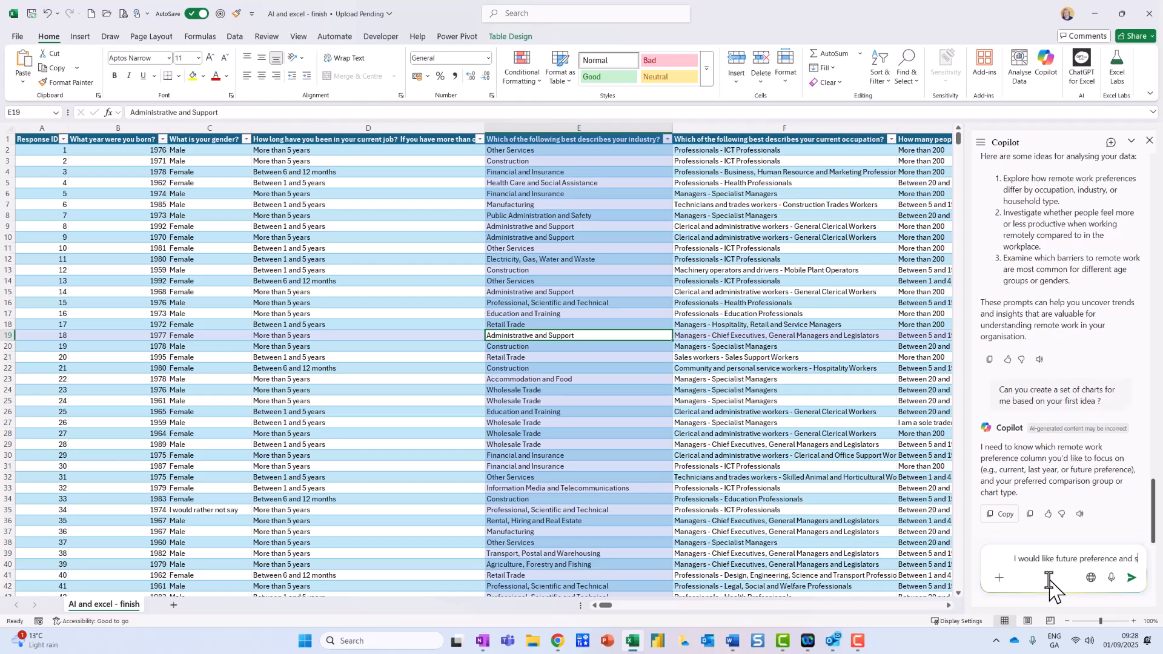
type("use gender as")
type(" our co")
key("BackSpace")
key("BackSpace")
key("BackSpace")
key("BackSpace")
key("BackSpace")
key("BackSpace")
type("the comparison group and ")
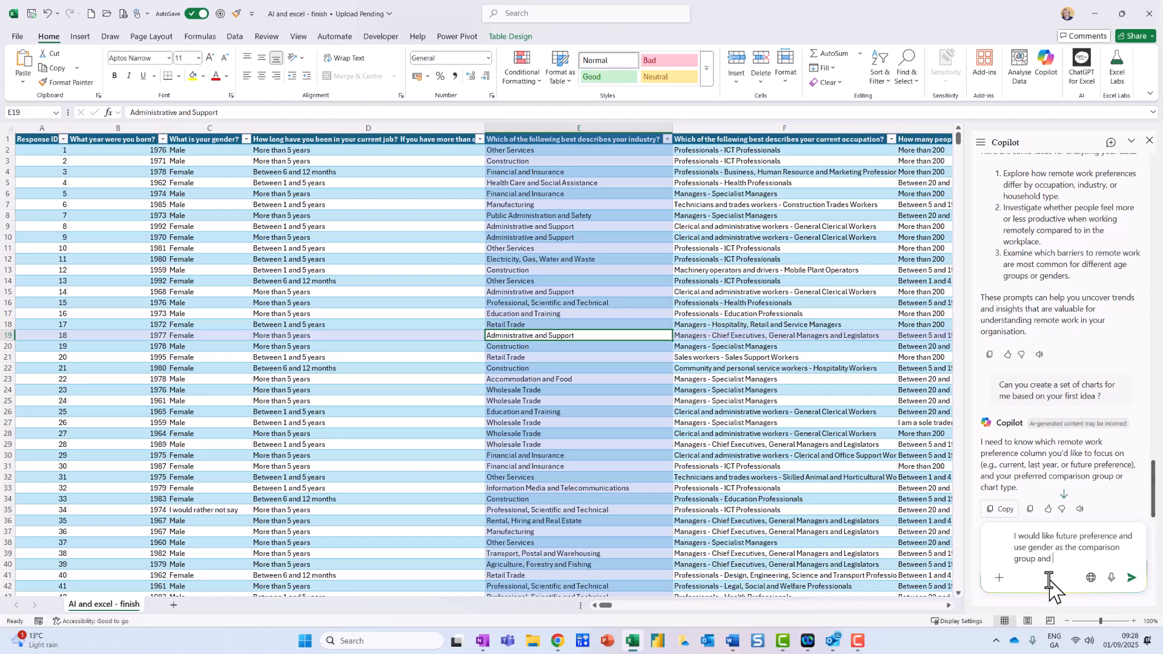
type("please show in a bar chart")
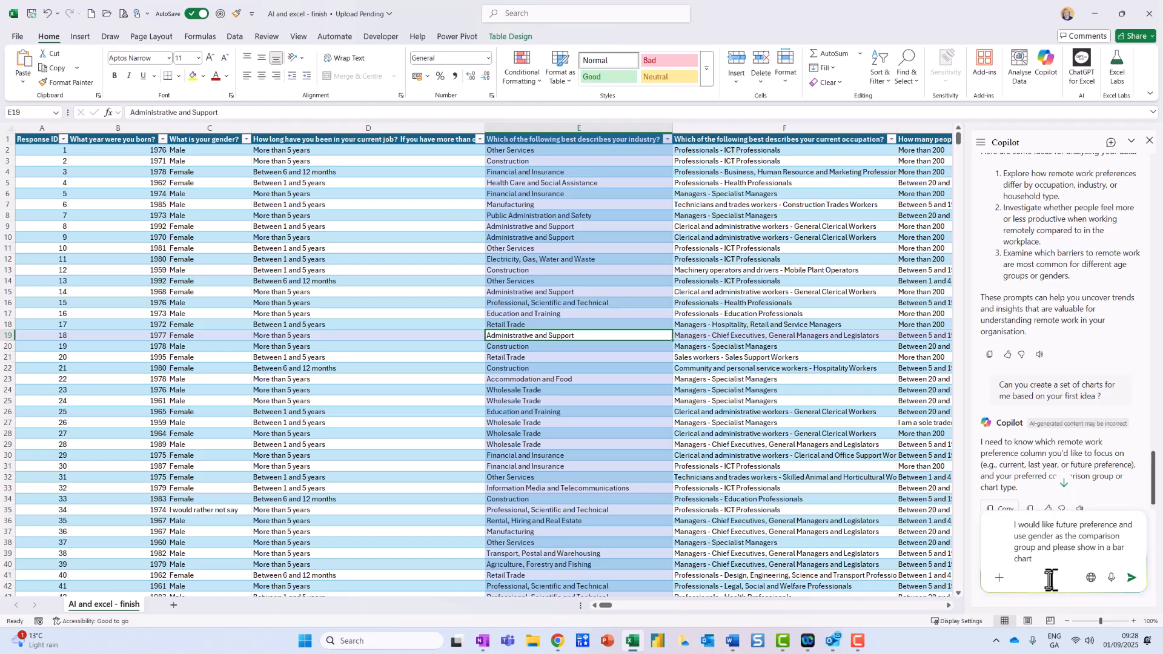
key("Return")
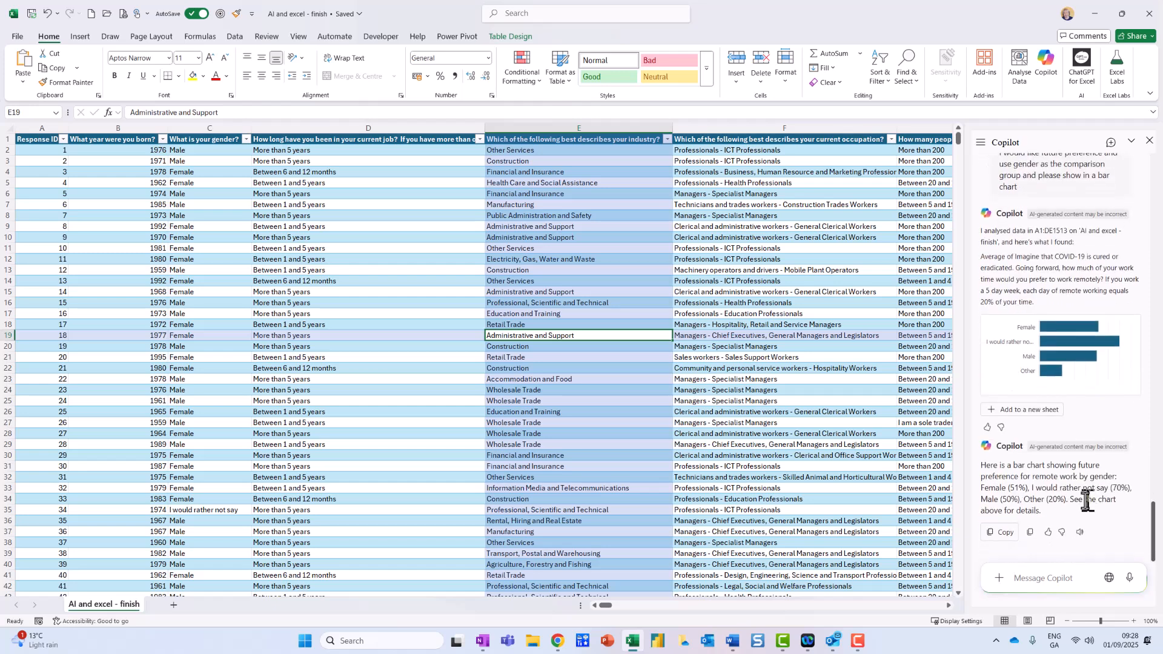
Add Copilot's bar chart to a new sheet and make column B compact by narrowing it and wrapping its long heading
left_click(1045, 409)
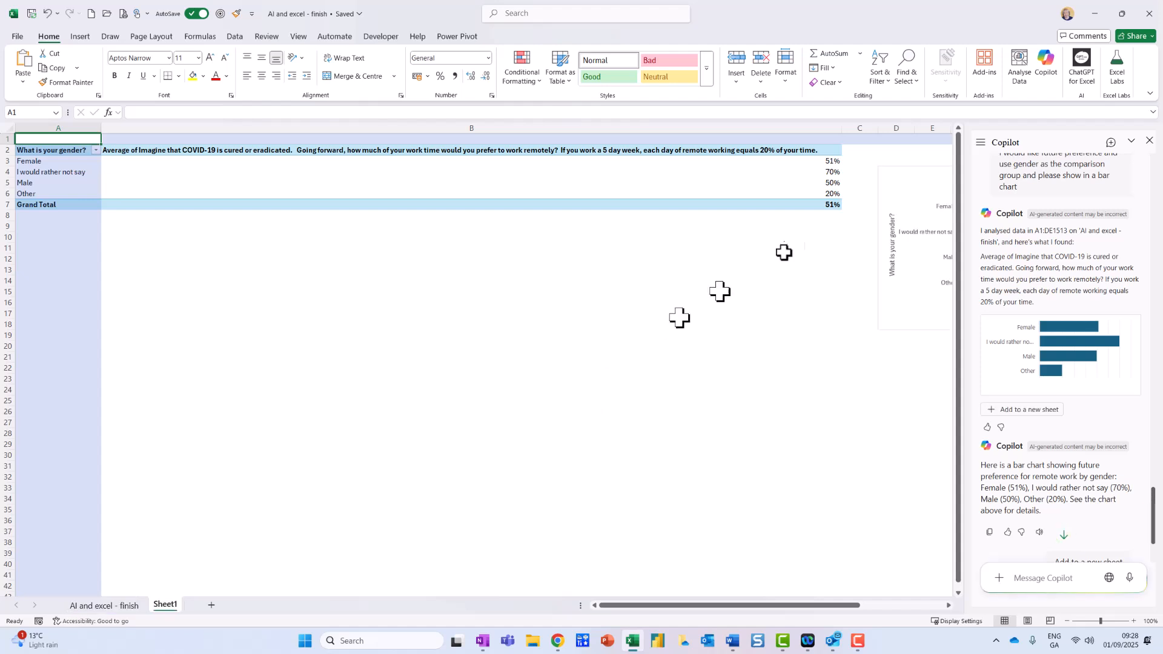
left_click_drag(842, 137, 339, 143)
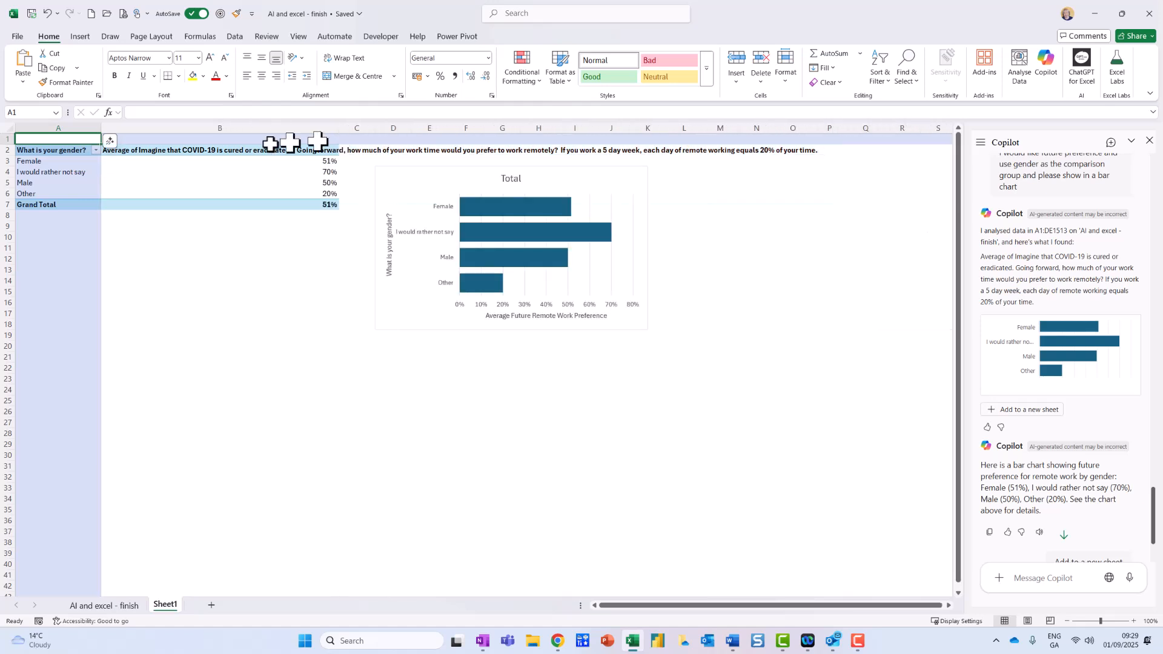
left_click(251, 150)
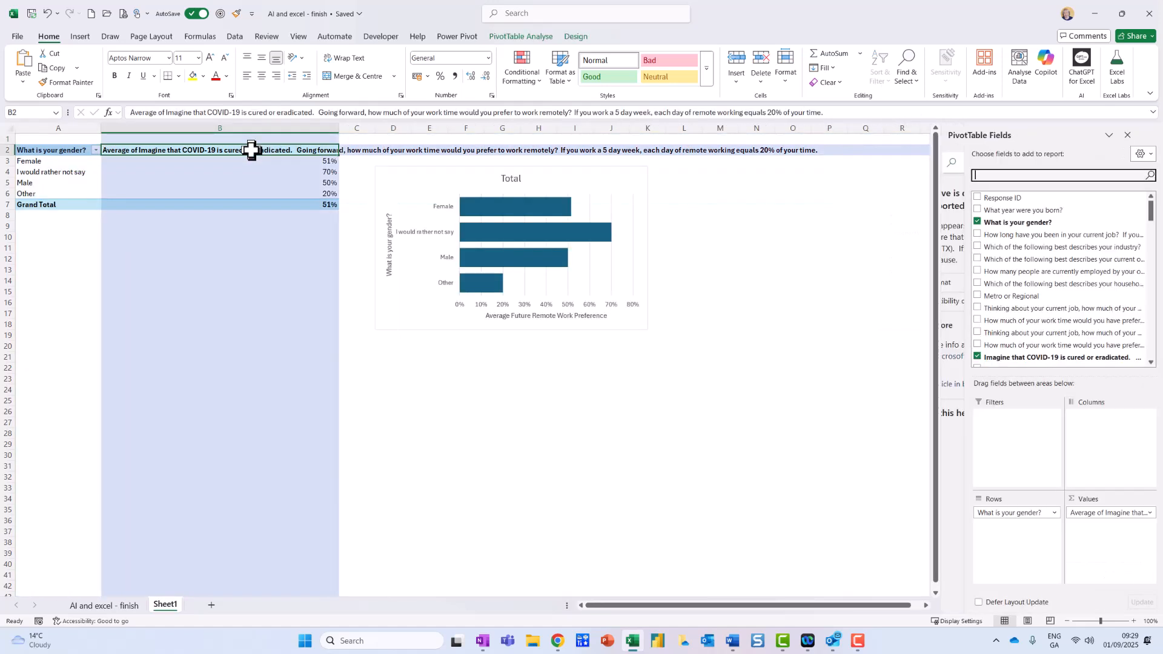
left_click(340, 61)
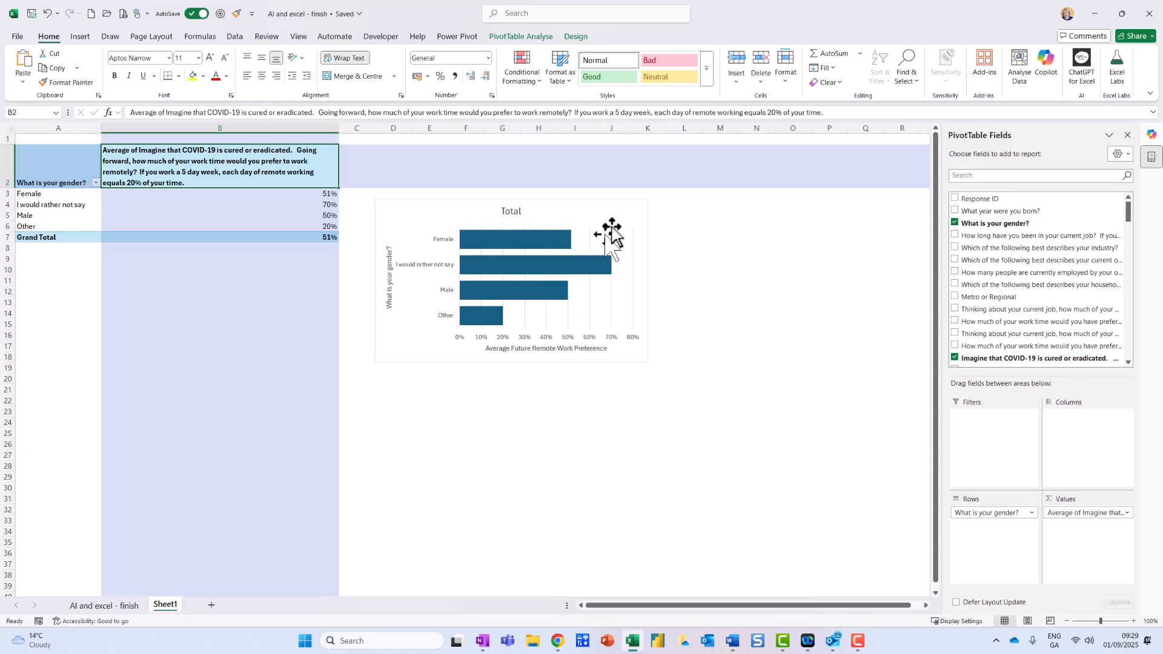
Inspect the gender bar chart and its pivot fields, and return to the "AI and excel - finish" data sheet
left_click(612, 221)
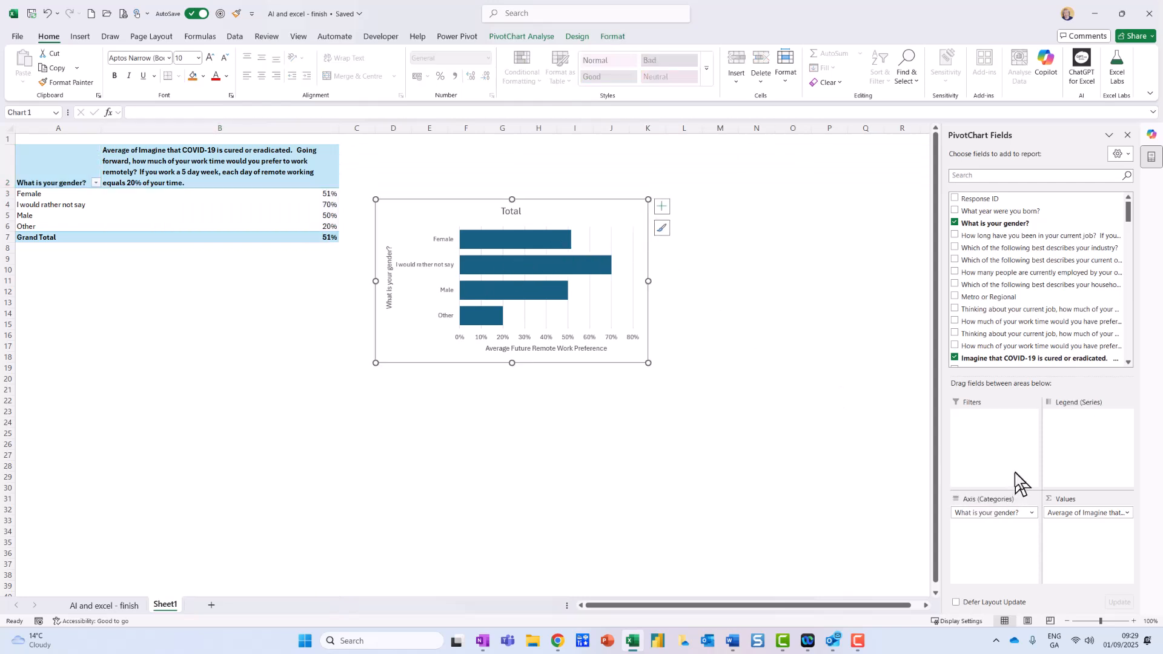
left_click(119, 601)
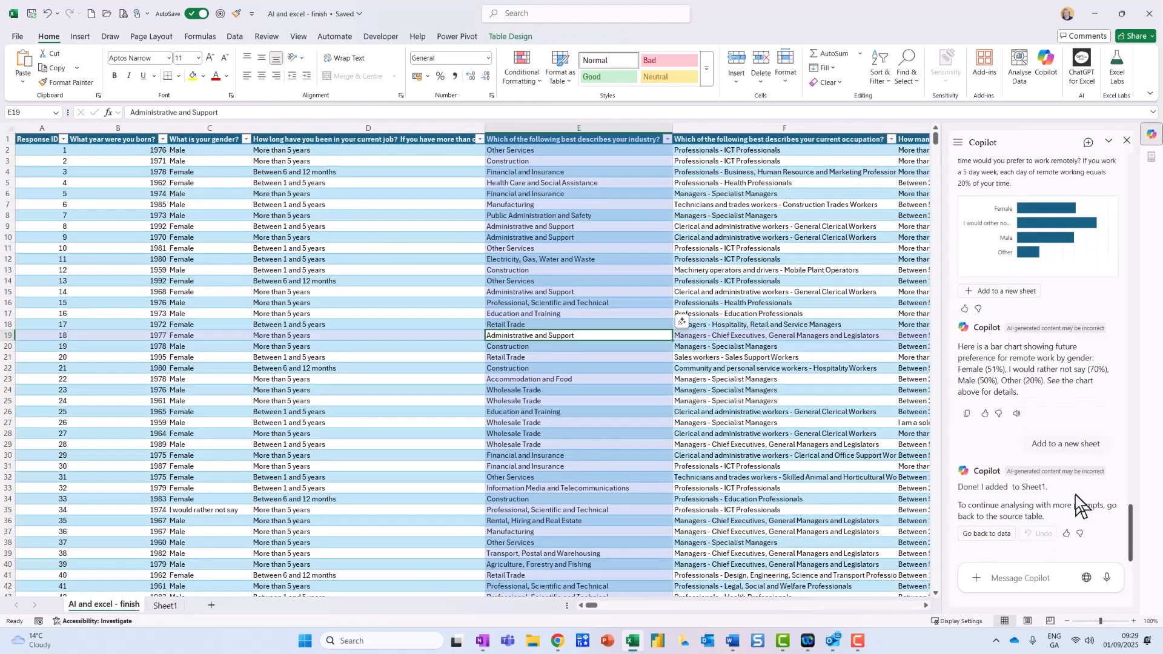